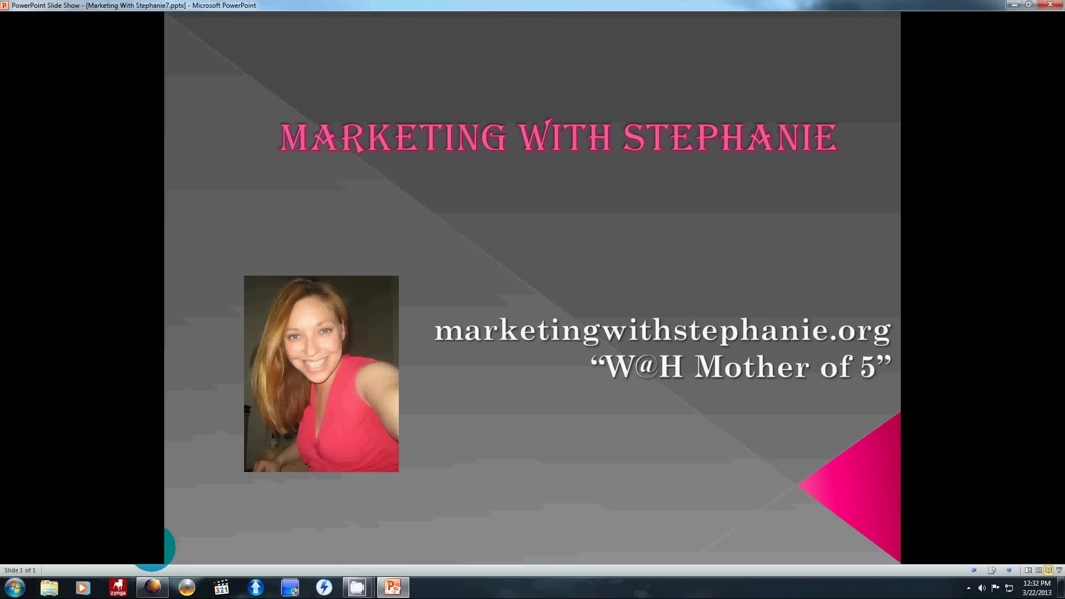
Leave the PowerPoint slide show for the Aurora browser showing the Facebook business page
left_click(153, 588)
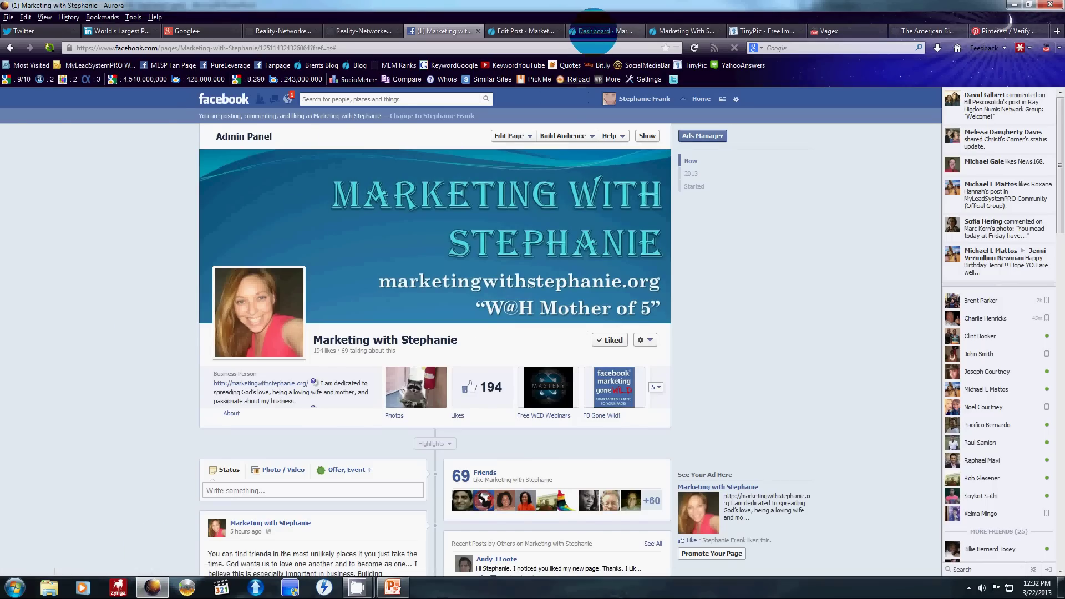
Show the live Empower Network blog and scroll through its posts and sidebar banners
left_click(590, 31)
left_click(665, 31)
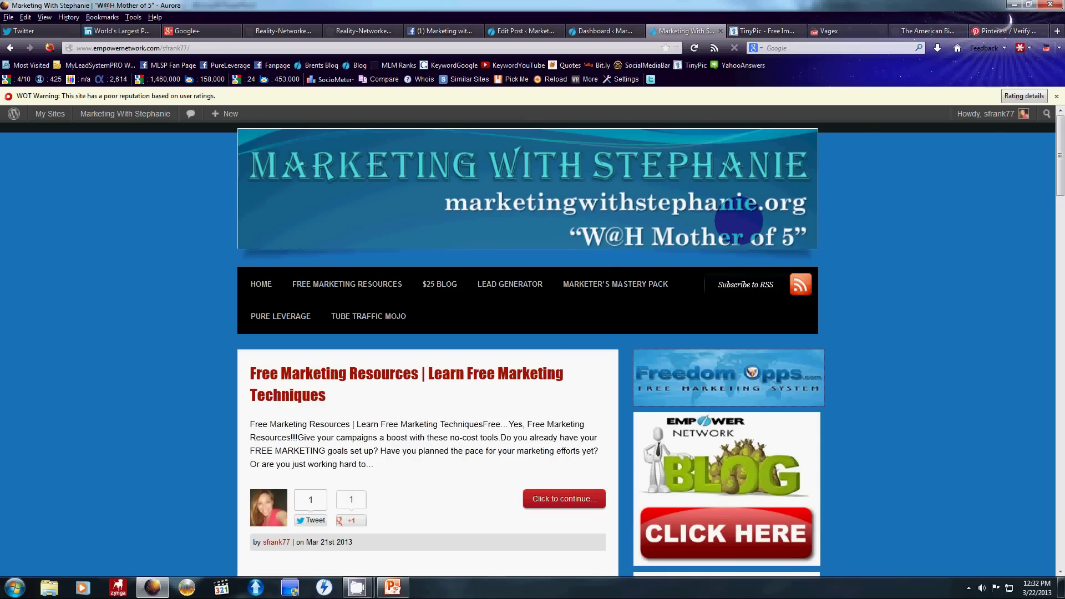
scroll(956, 435, "down", 2)
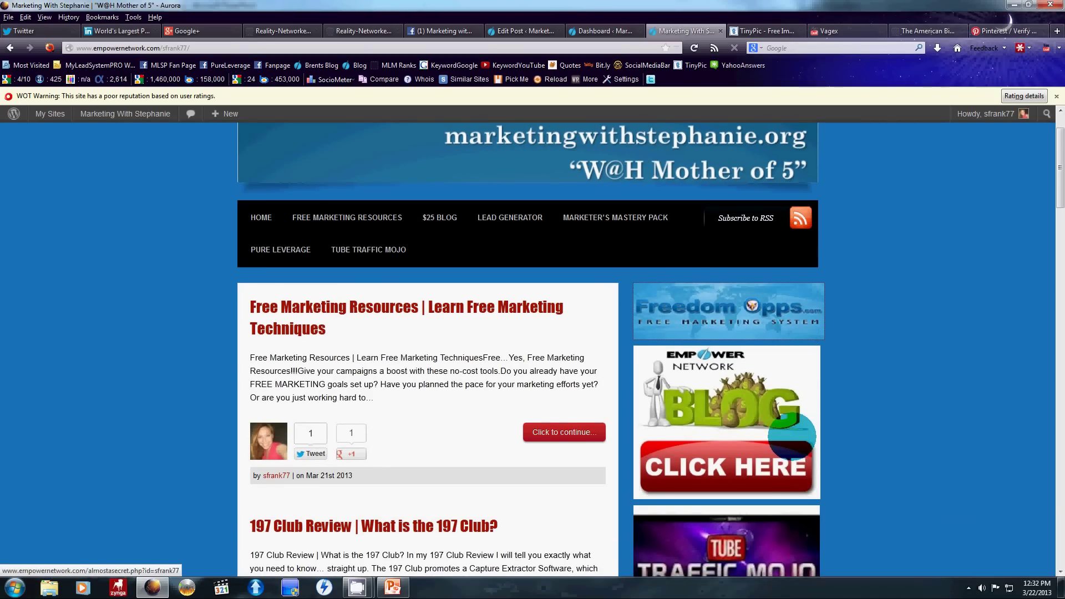
scroll(794, 439, "down", 2)
scroll(793, 427, "down", 6)
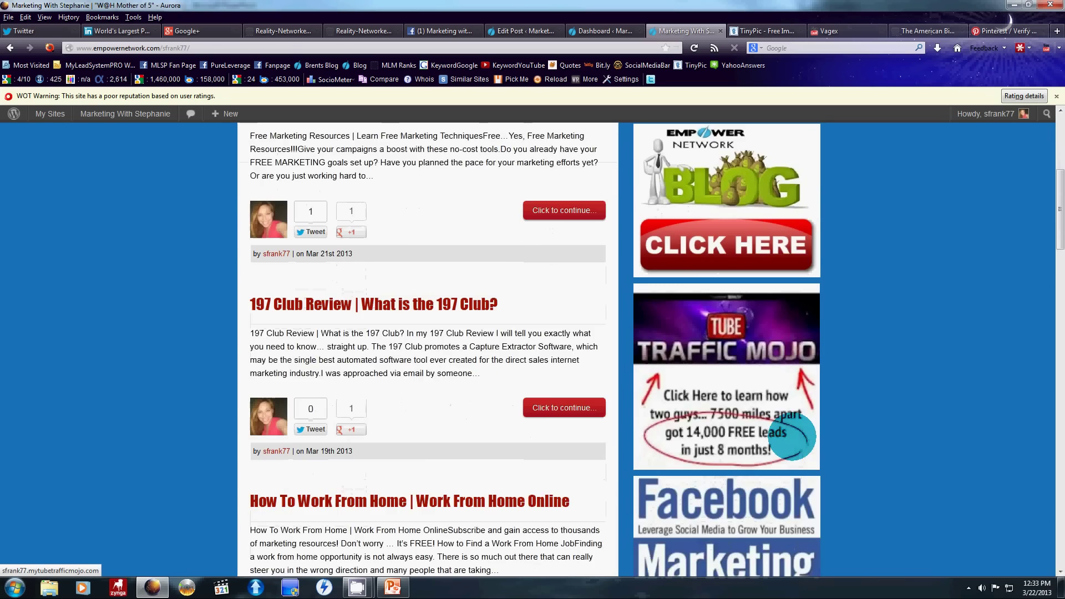
scroll(792, 436, "down", 2)
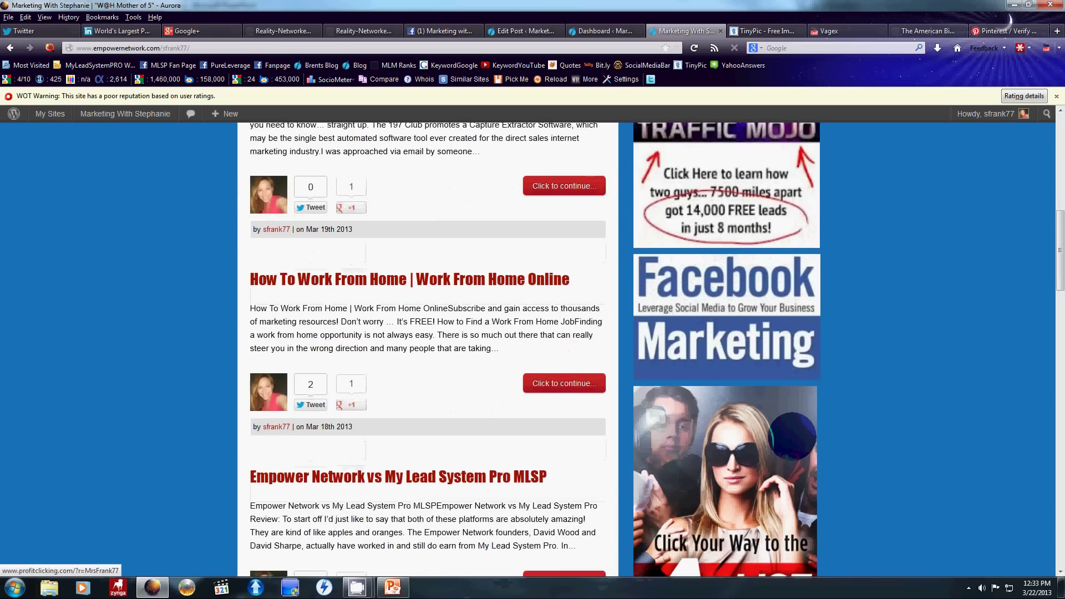
scroll(792, 432, "up", 3)
scroll(792, 433, "up", 6)
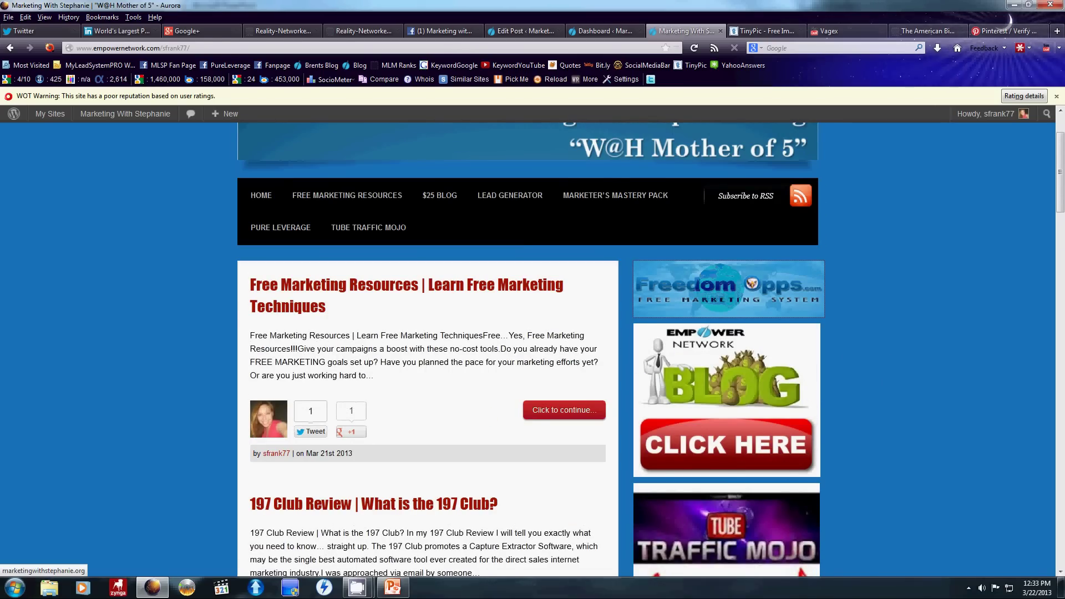
left_click(719, 288)
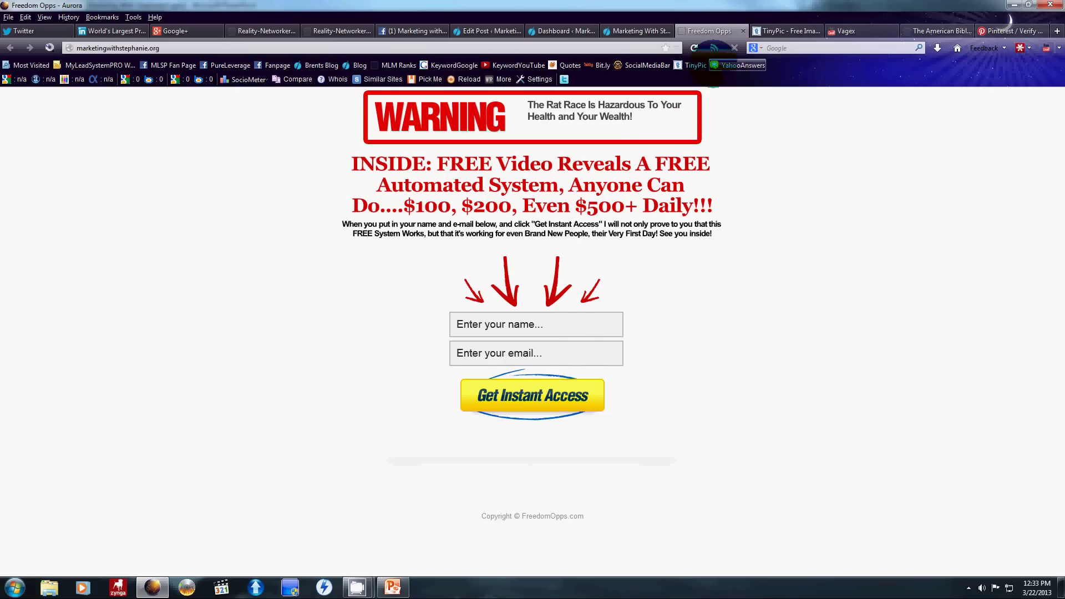
left_click(742, 31)
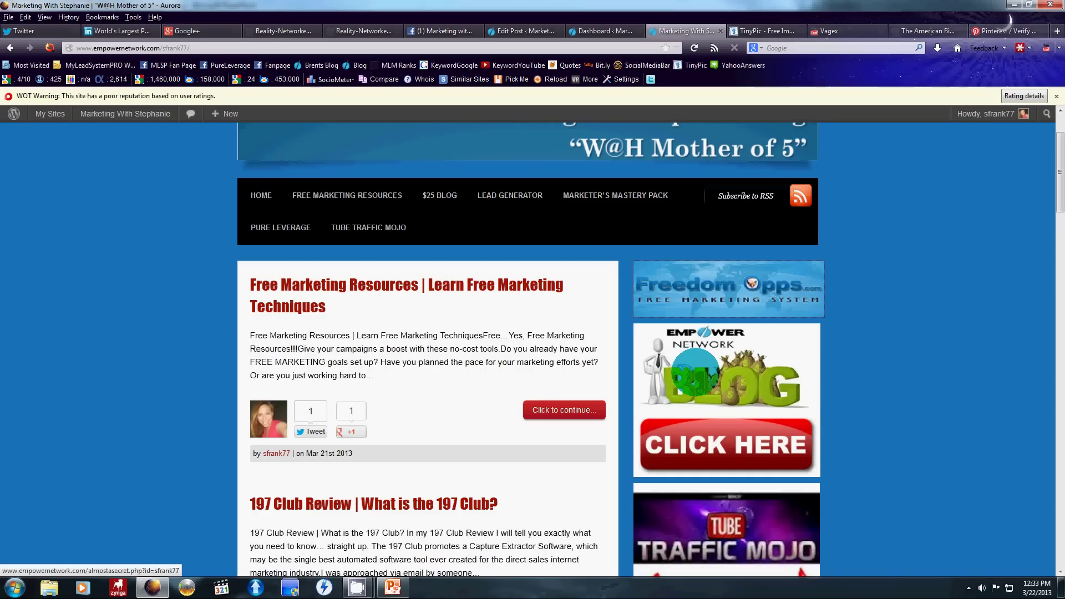
scroll(690, 366, "down", 3)
left_click(715, 458)
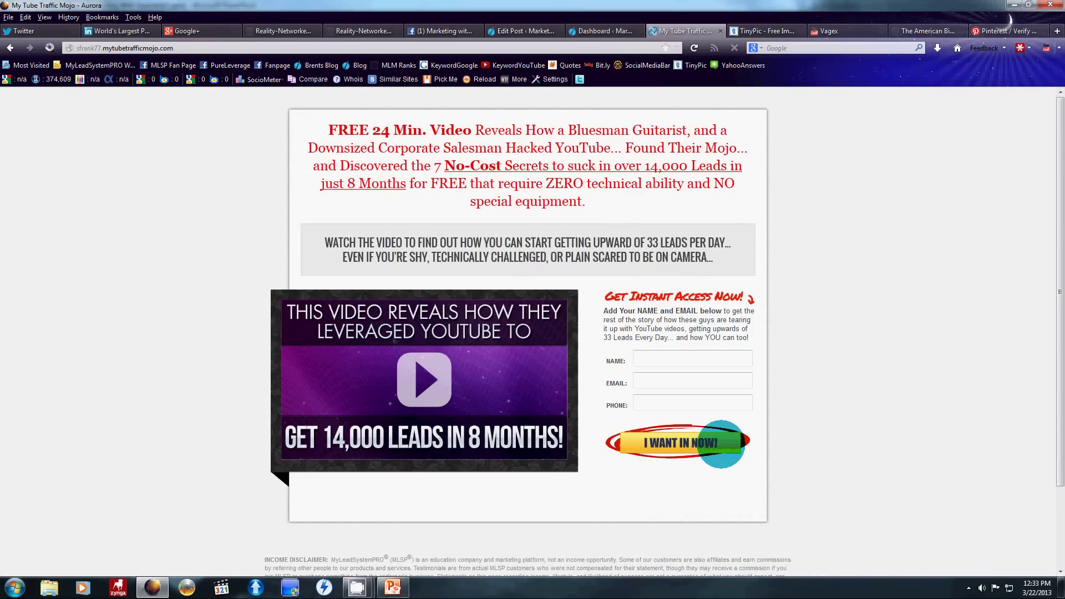
left_click(10, 48)
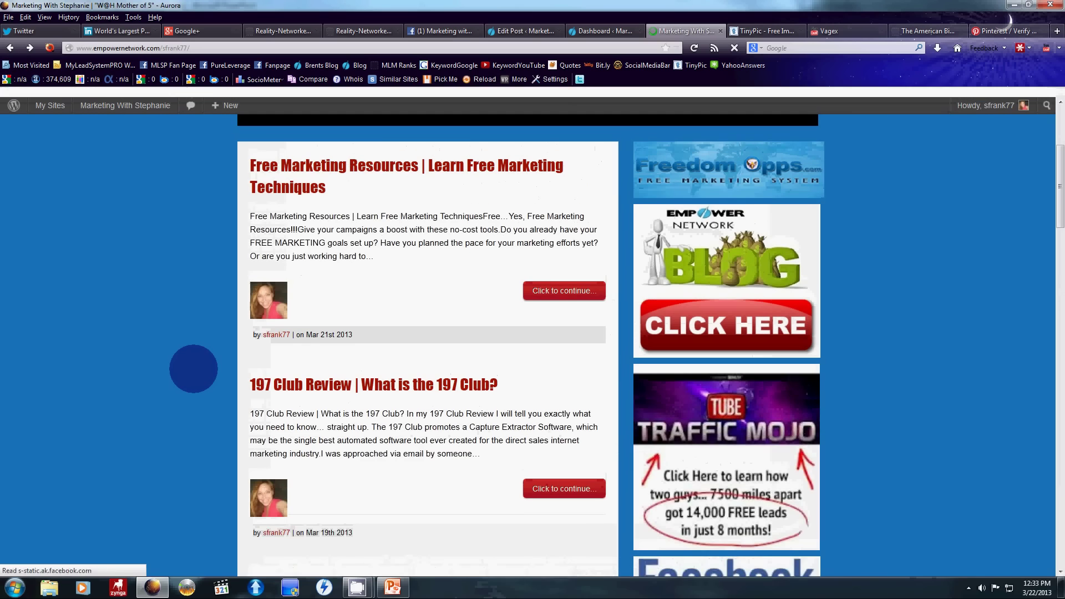
scroll(876, 481, "down", 12)
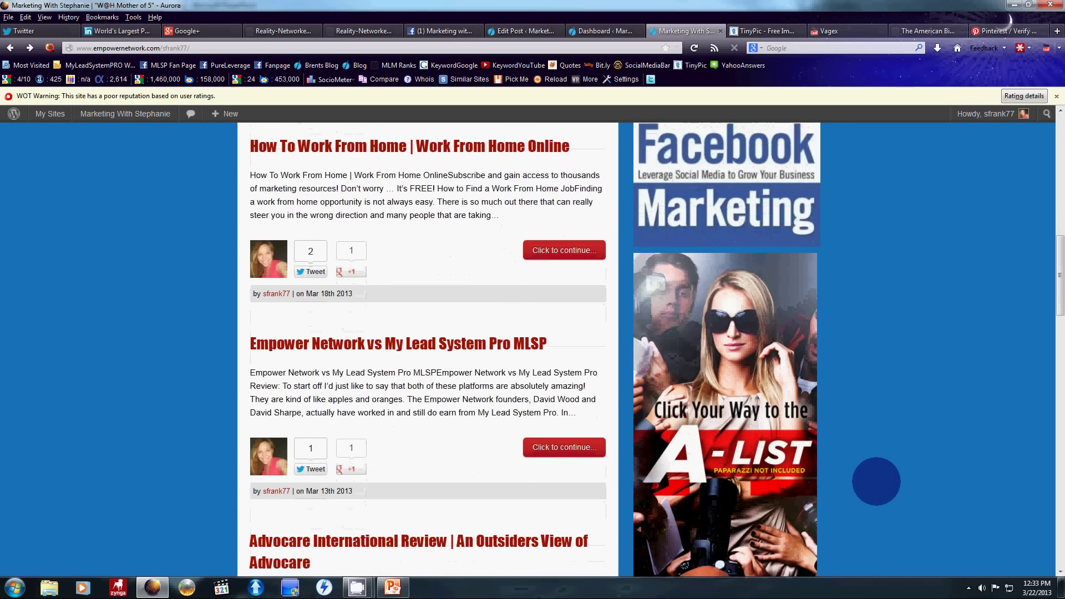
scroll(876, 481, "up", 12)
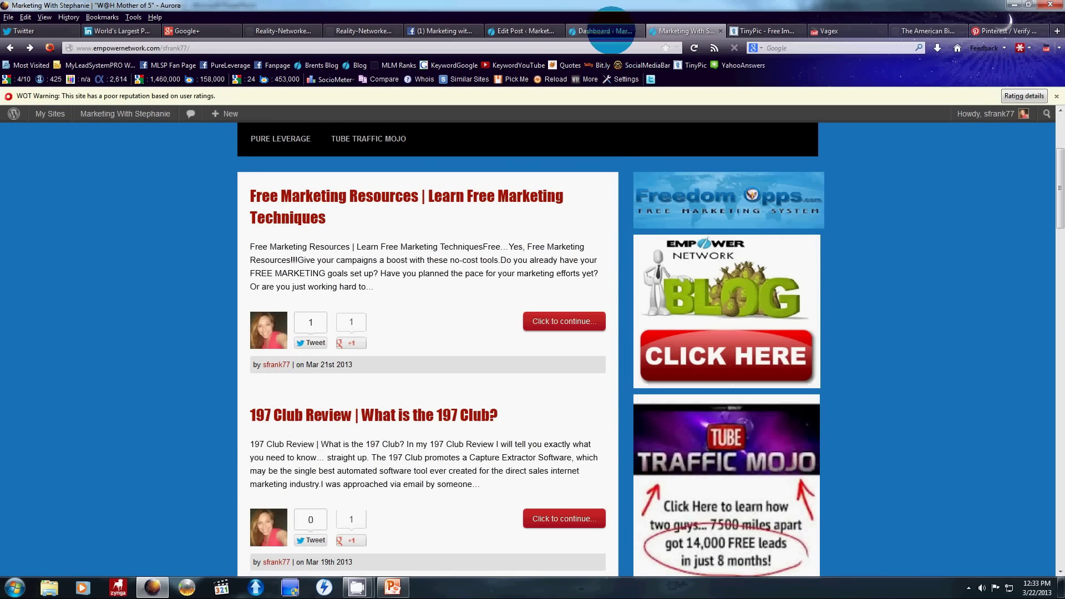
Open Appearance > Widgets in WordPress admin, briefly comparing with the live blog sidebar
left_click(611, 30)
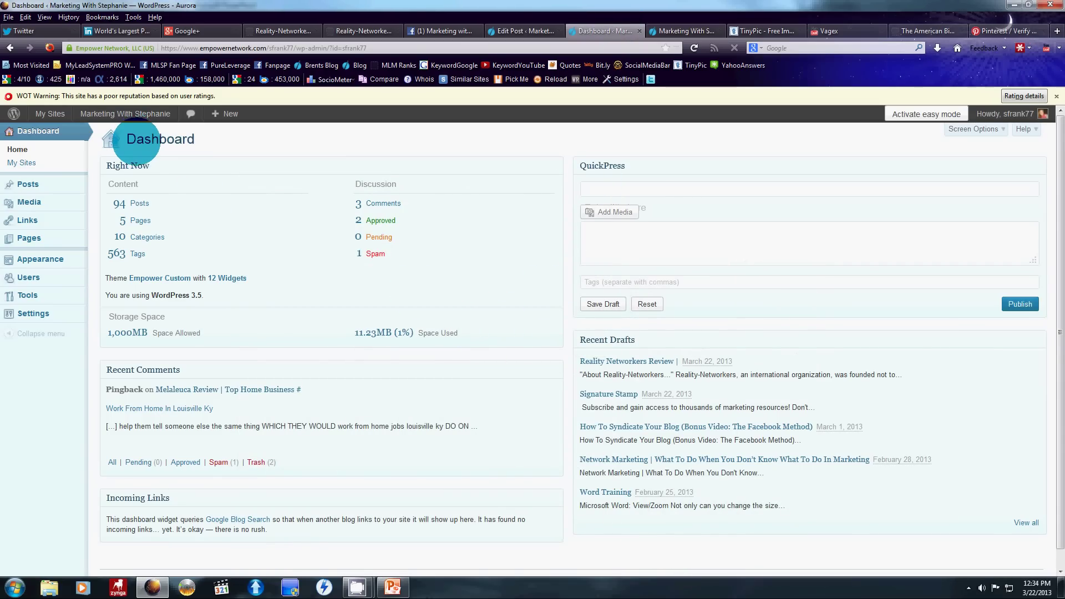
mouse_move(54, 261)
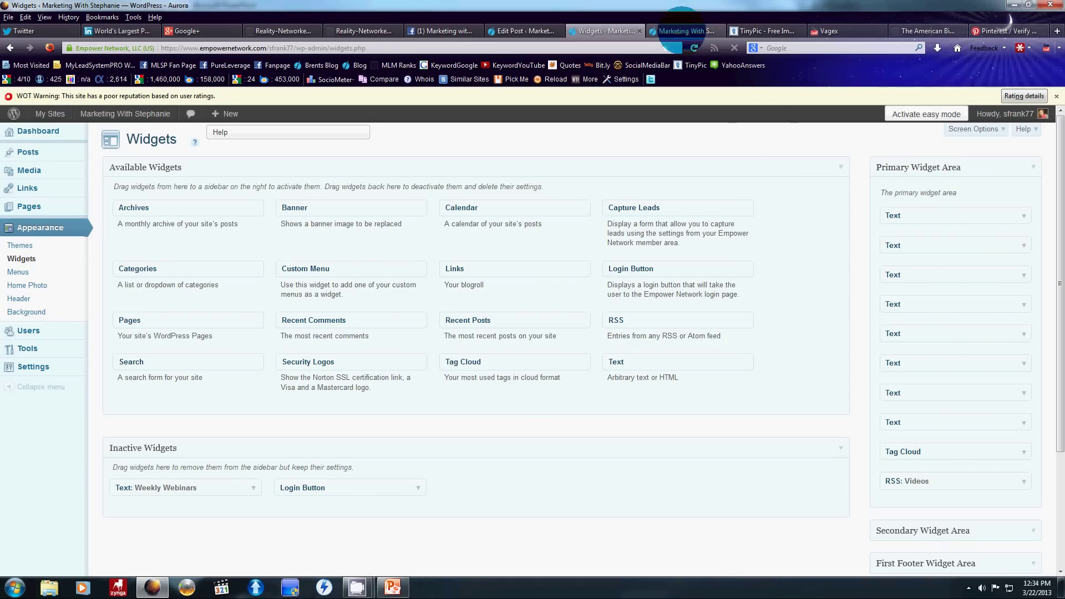
left_click(685, 31)
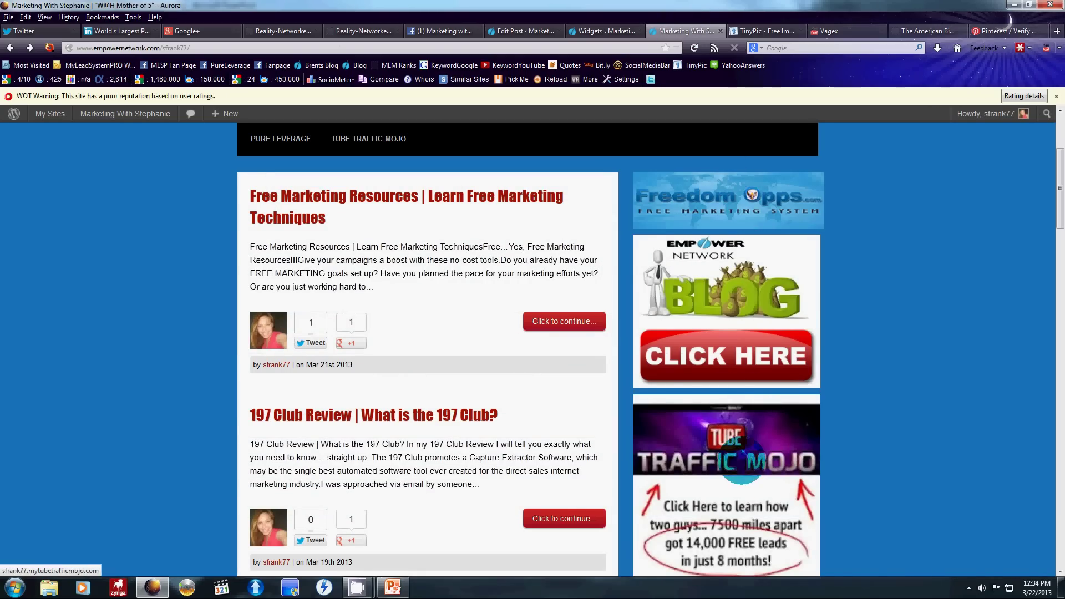
left_click(602, 31)
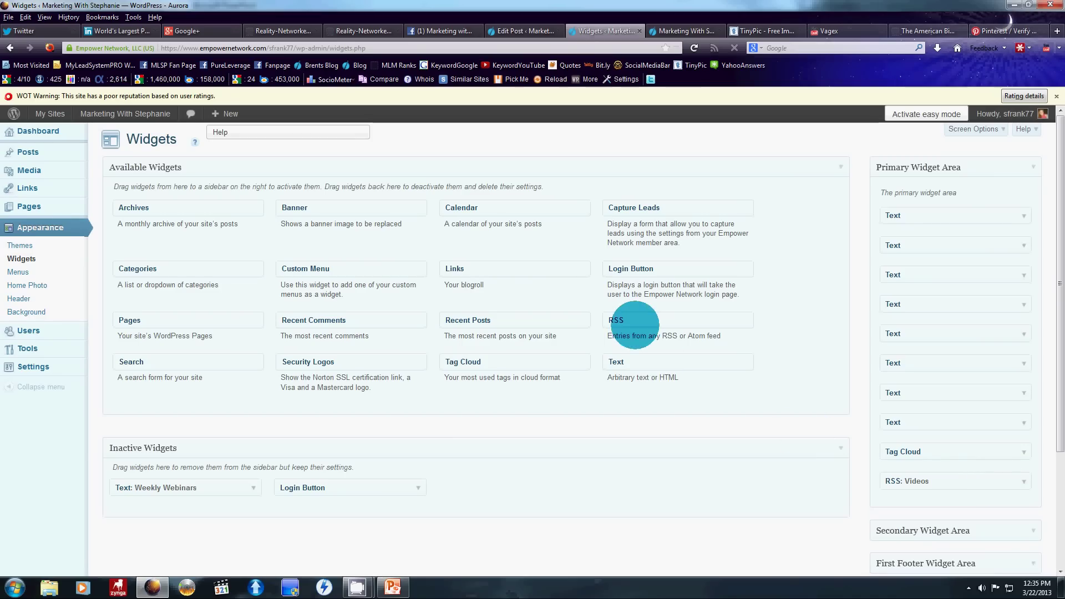
Expand the RSS: Videos widget to check its feed settings, then view the live blog
left_click_drag(638, 326, 718, 335)
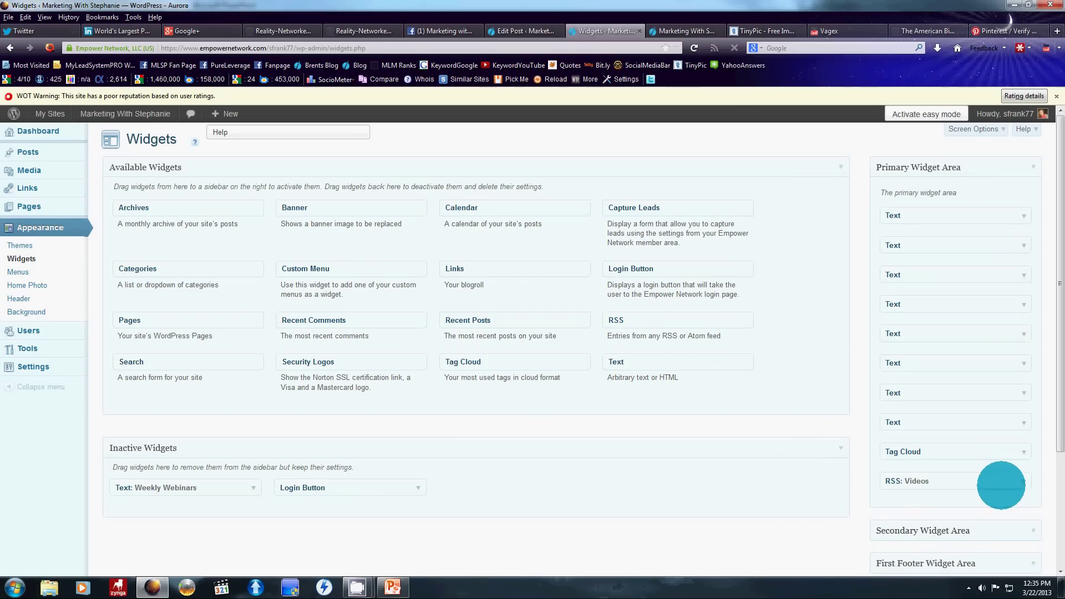
left_click(1001, 486)
scroll(666, 472, "down", 3)
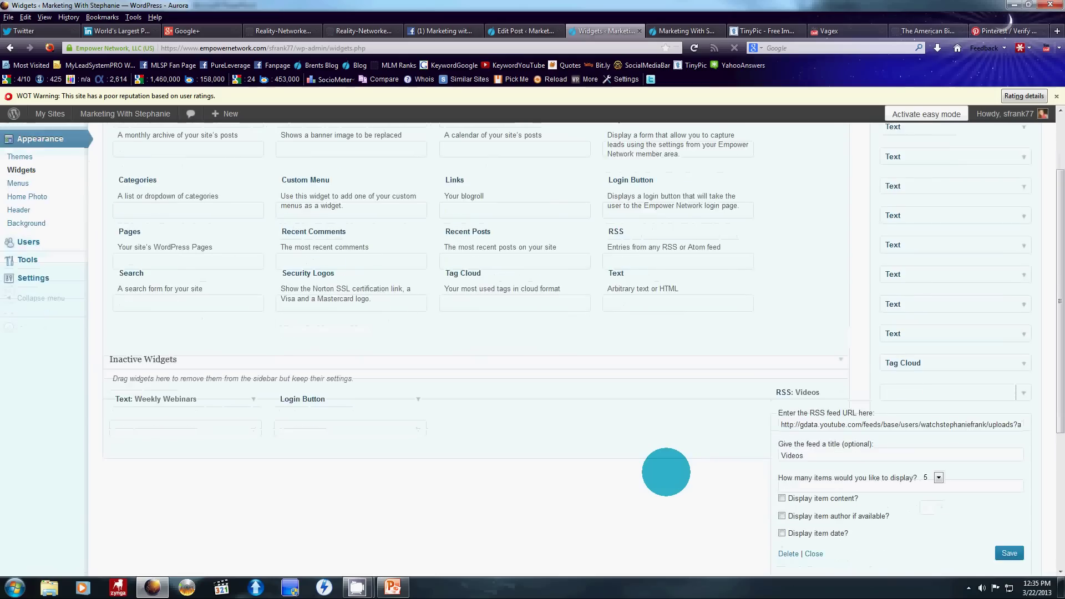
scroll(666, 472, "down", 4)
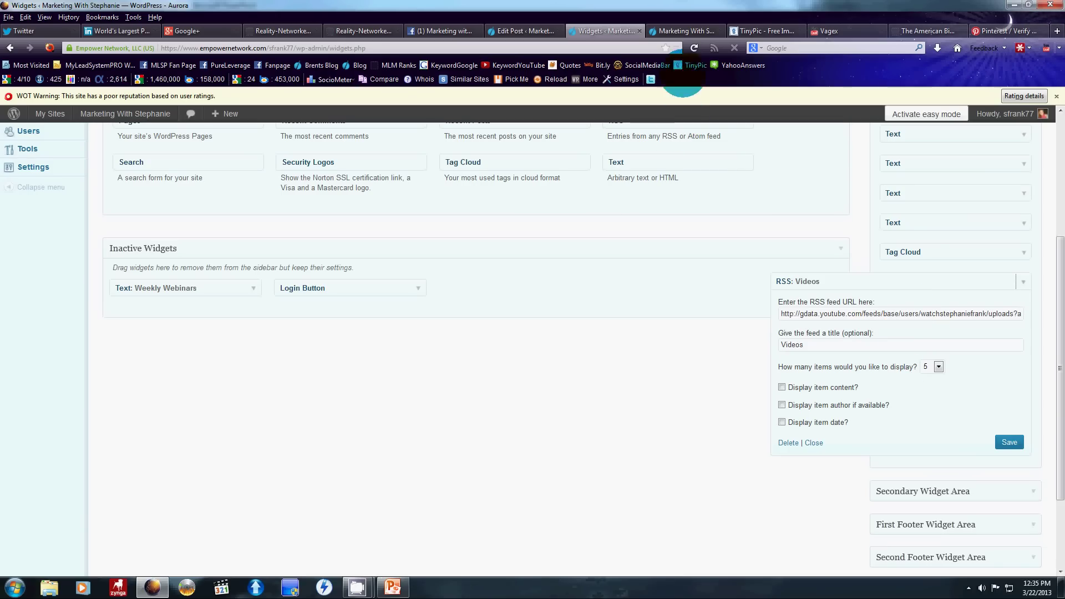
left_click(684, 32)
Browse the 'profit clicking' tag archive from the Tags cloud, then return to the Widgets admin tab
scroll(841, 326, "down", 18)
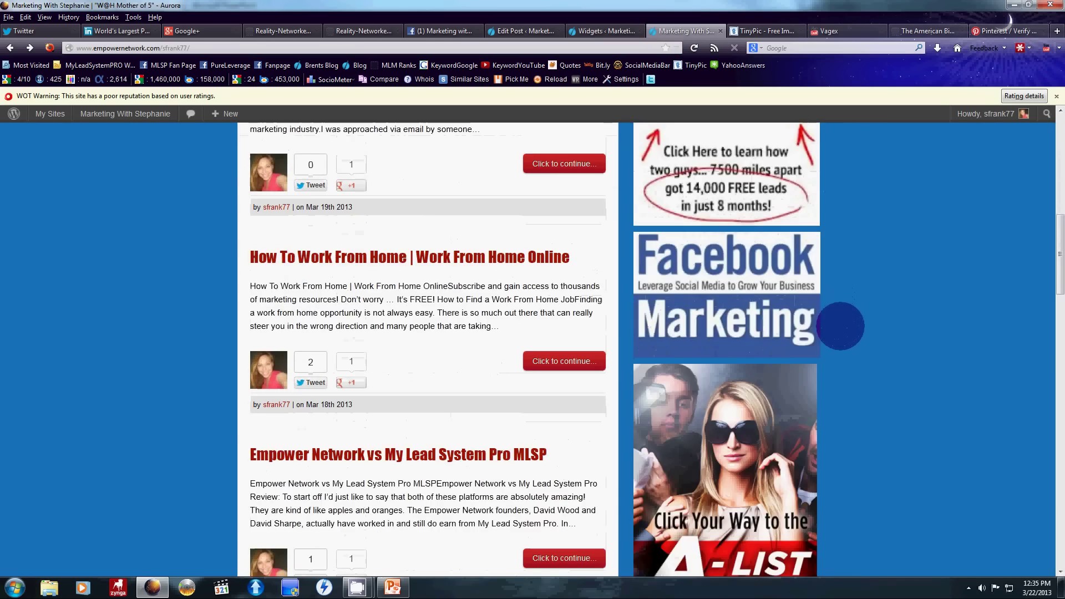
scroll(842, 326, "down", 15)
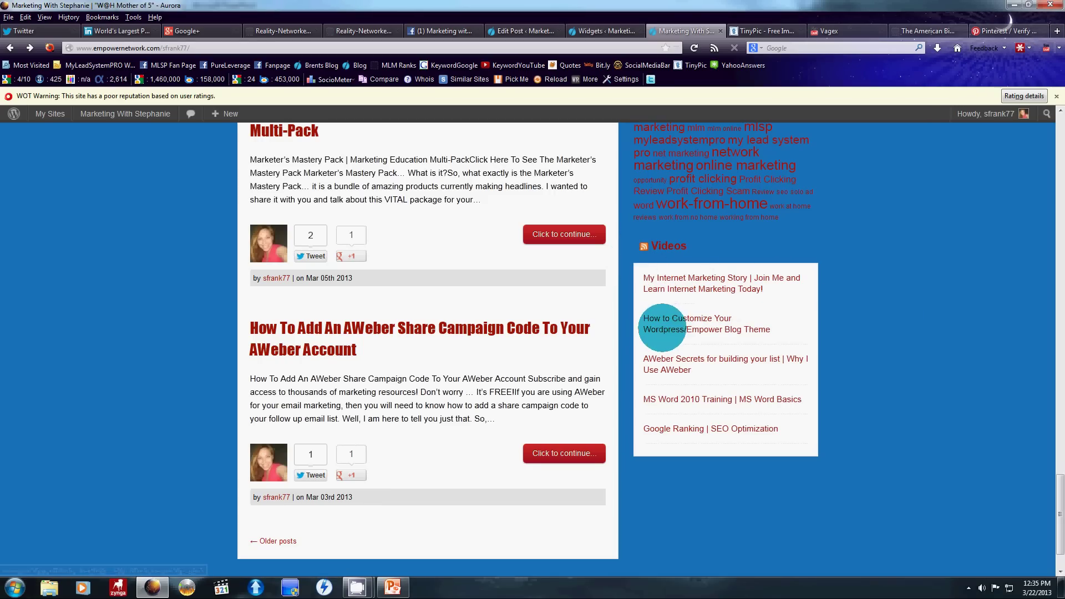
mouse_move(666, 359)
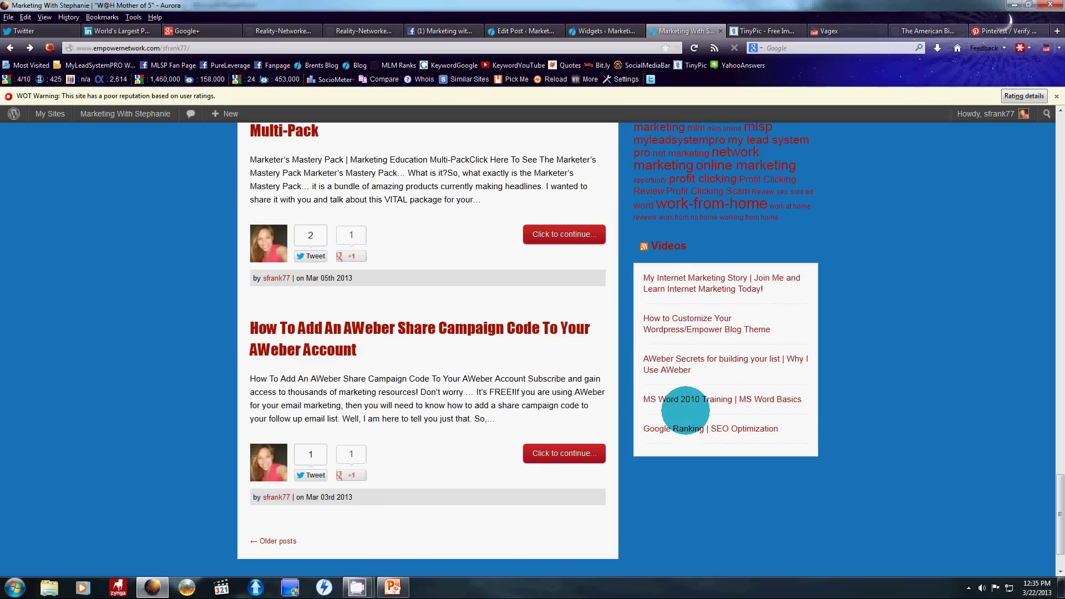
scroll(873, 318, "up", 4)
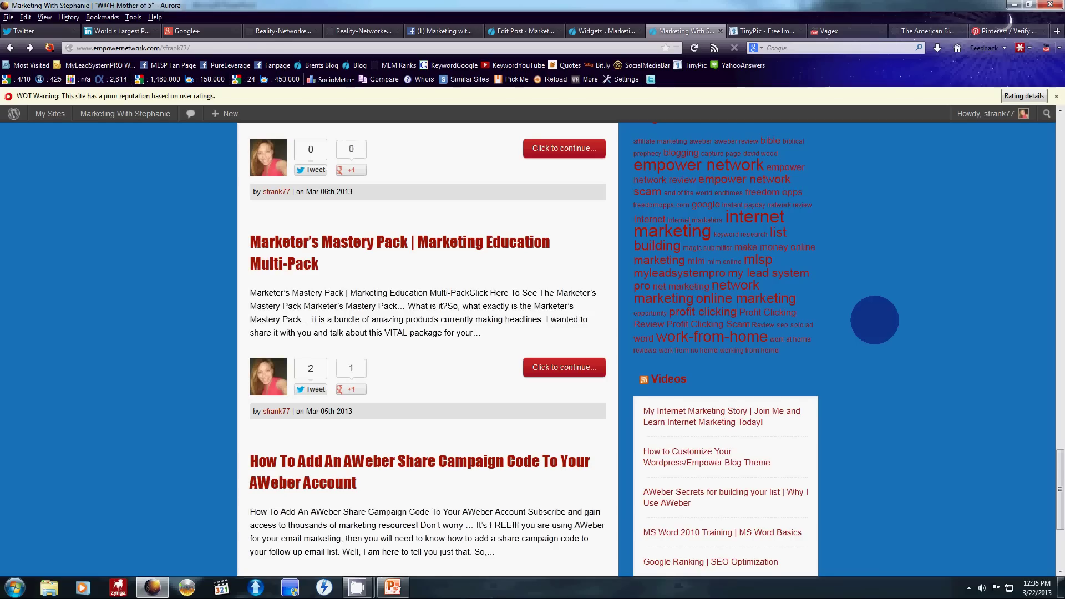
scroll(875, 319, "up", 2)
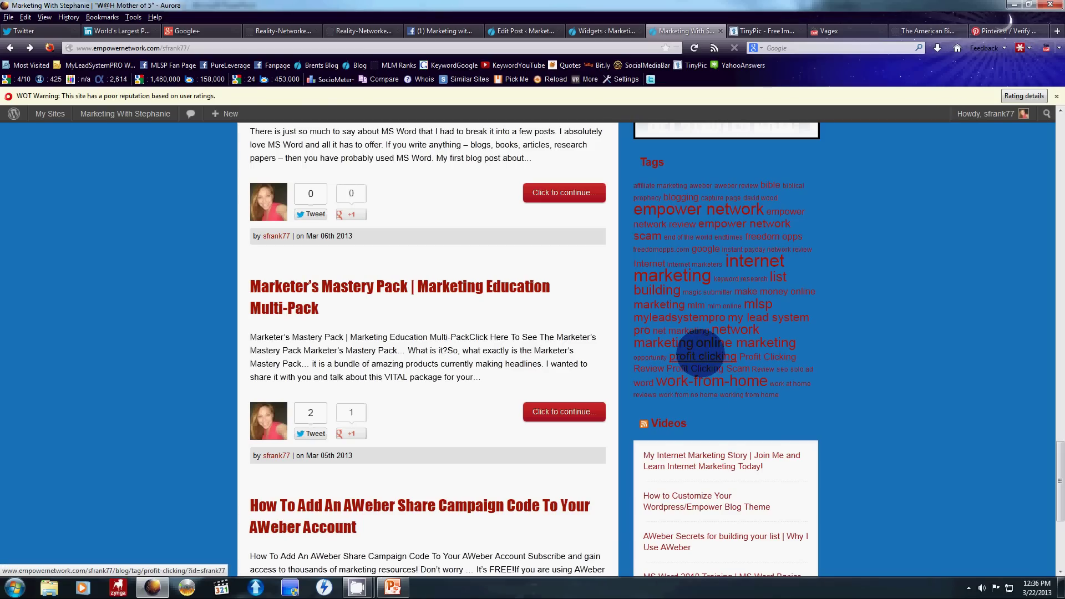
left_click(702, 355)
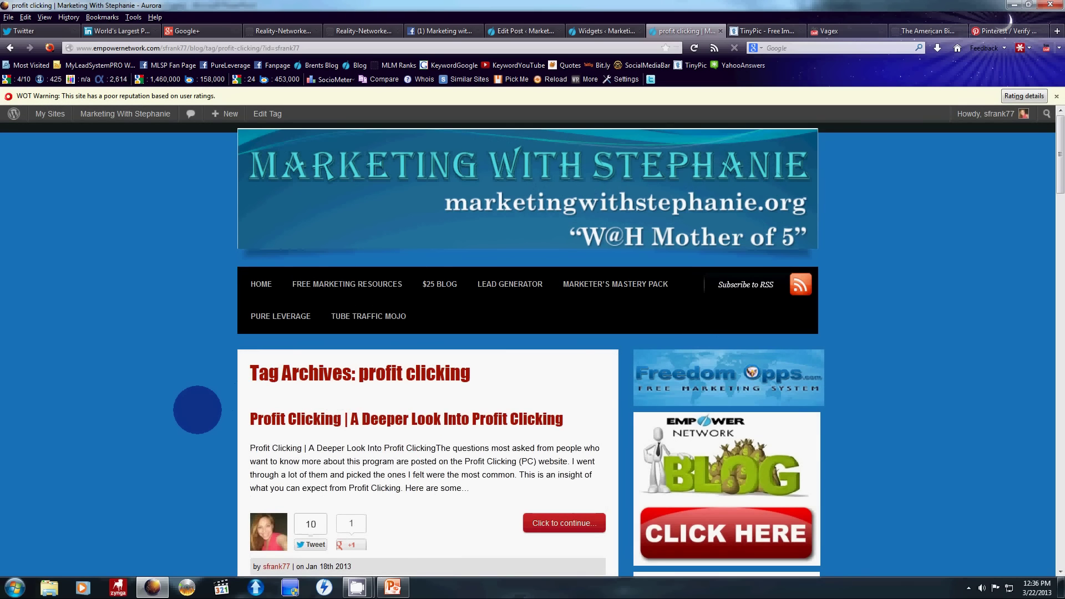
scroll(197, 409, "down", 5)
scroll(424, 531, "down", 4)
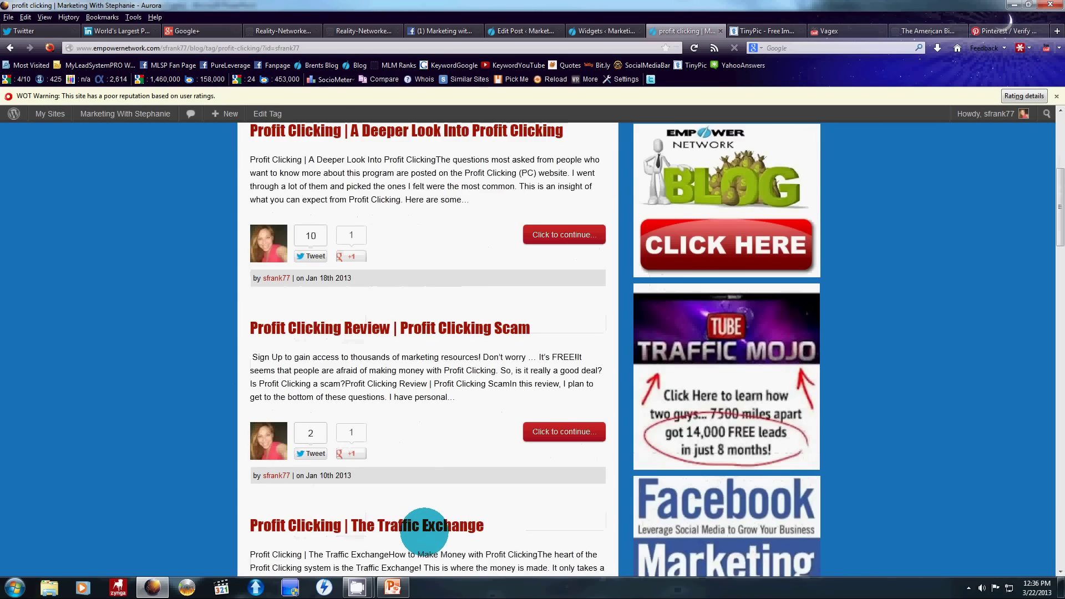
scroll(425, 532, "down", 5)
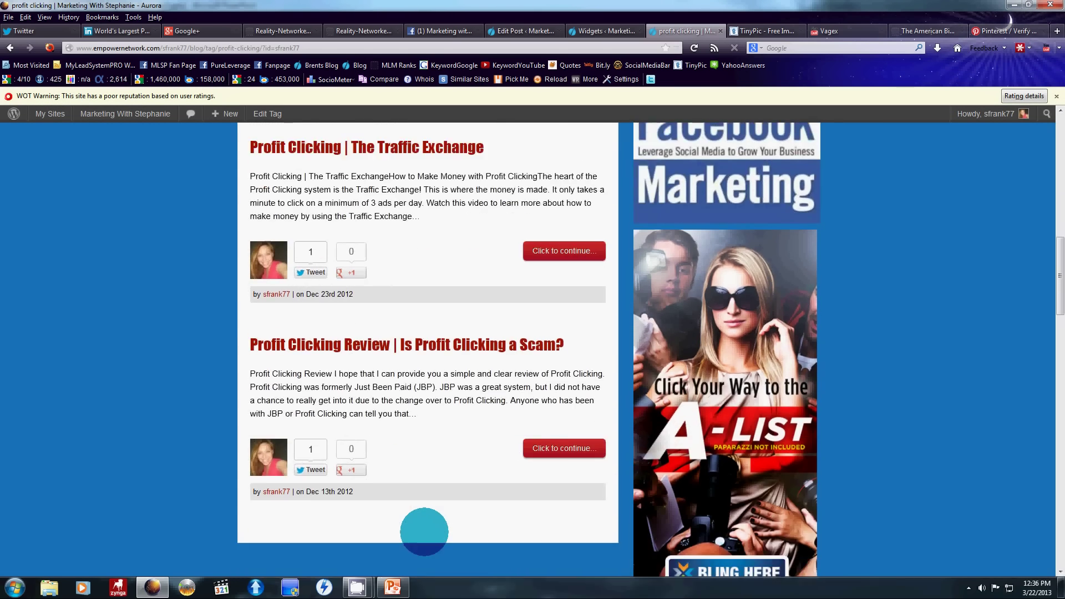
scroll(424, 531, "up", 5)
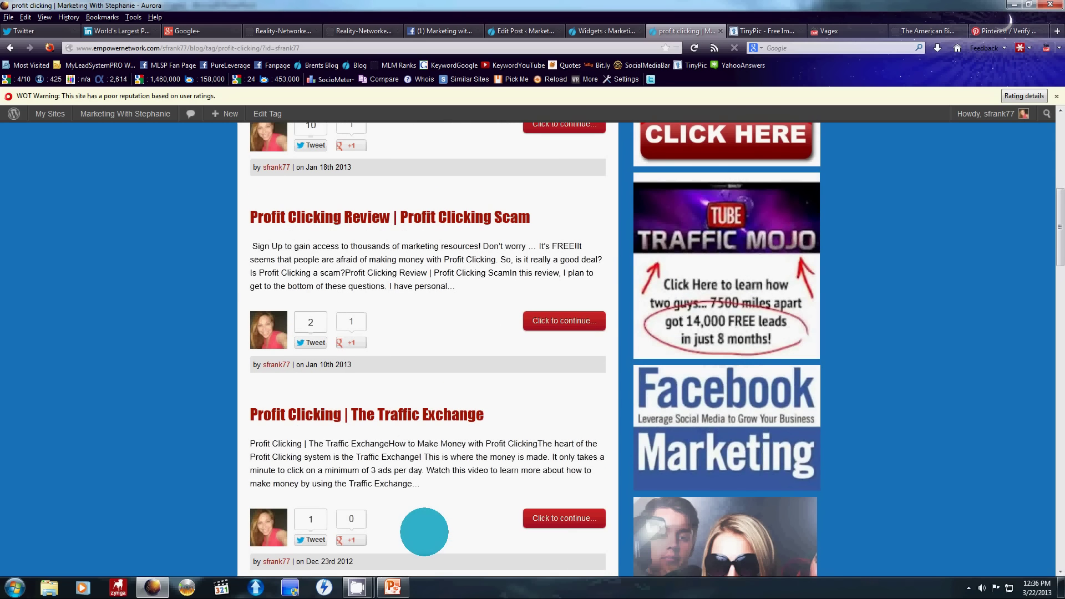
scroll(459, 418, "up", 7)
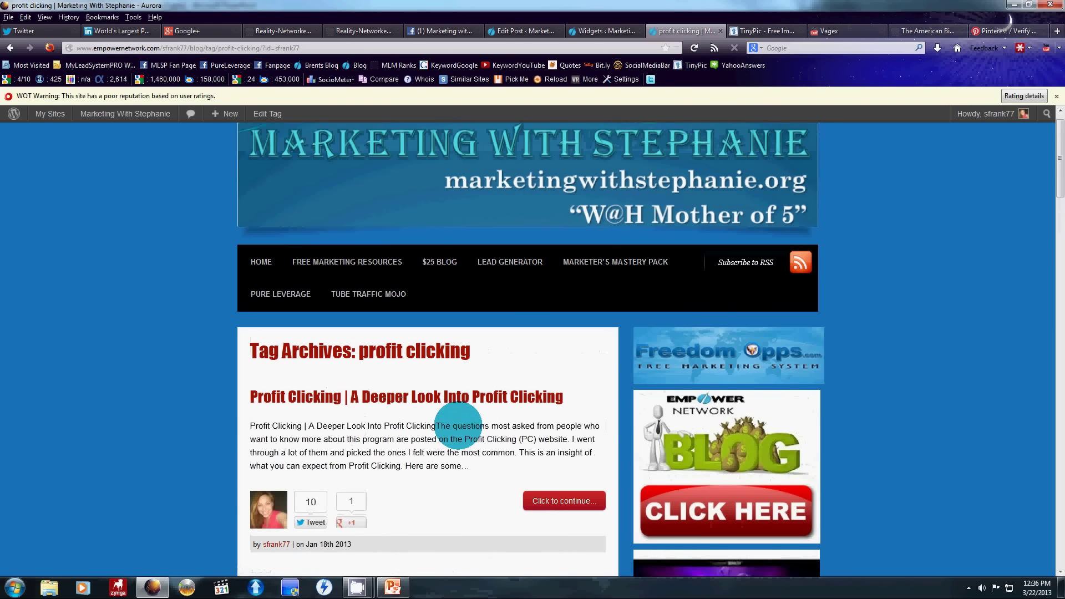
left_click(599, 31)
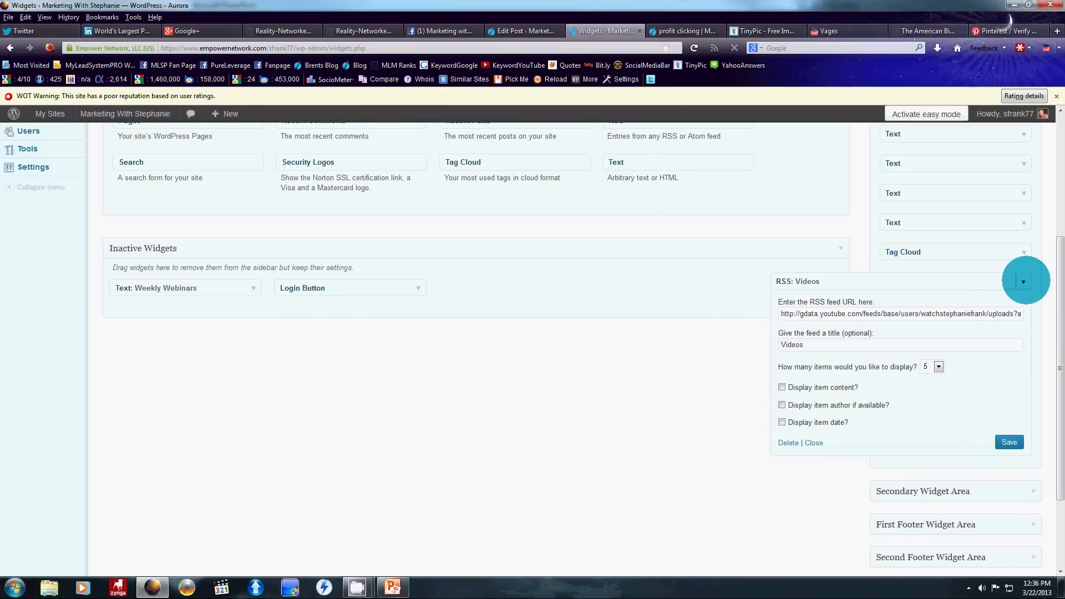
Collapse the RSS: Videos widget settings and move to the TinyPic tab
left_click(1024, 281)
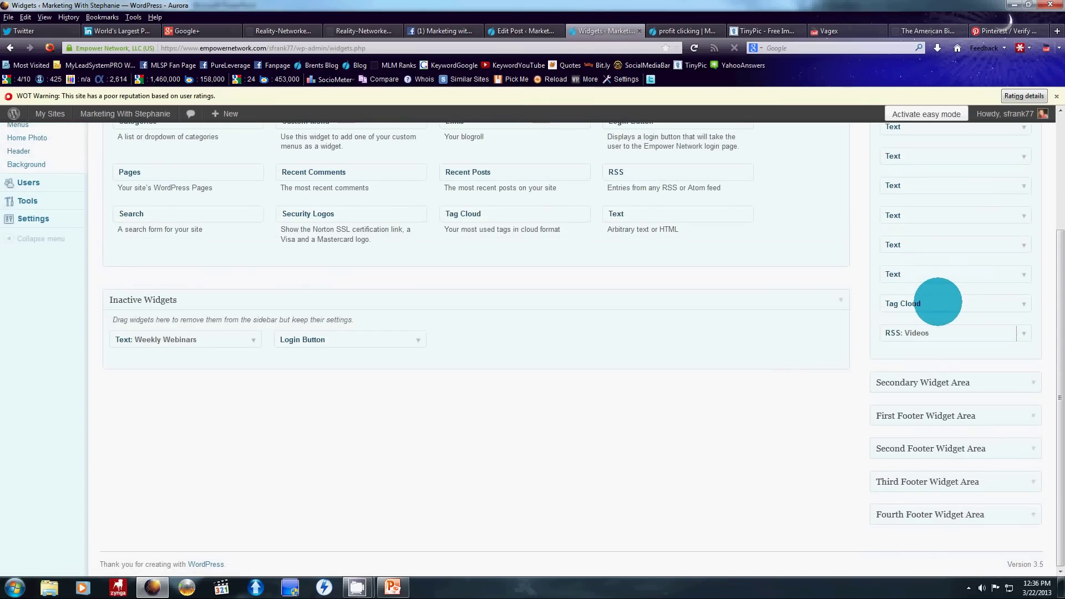
scroll(724, 471, "up", 3)
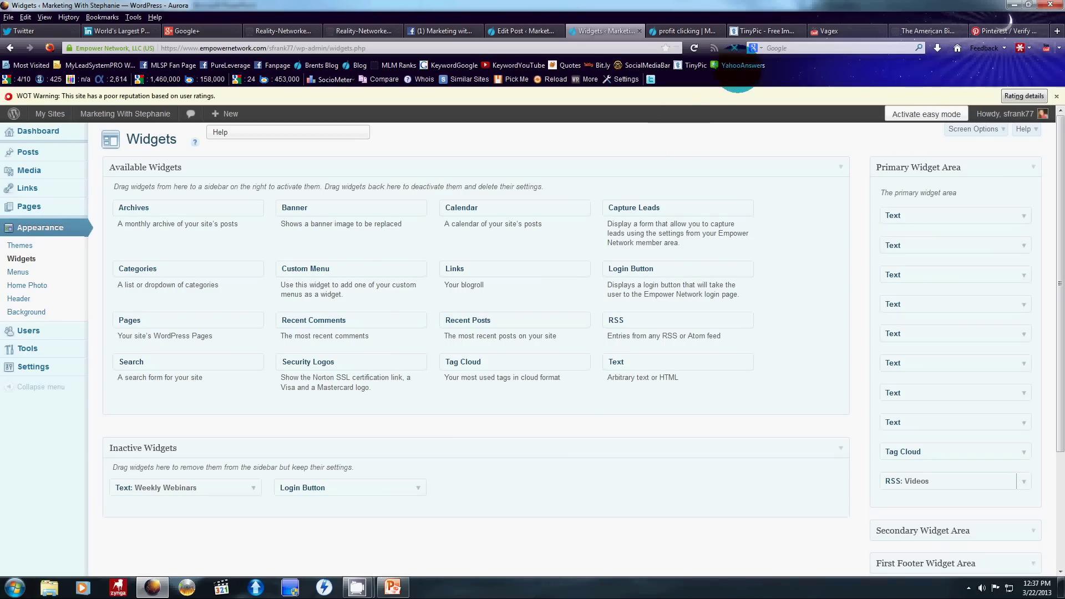
left_click(746, 29)
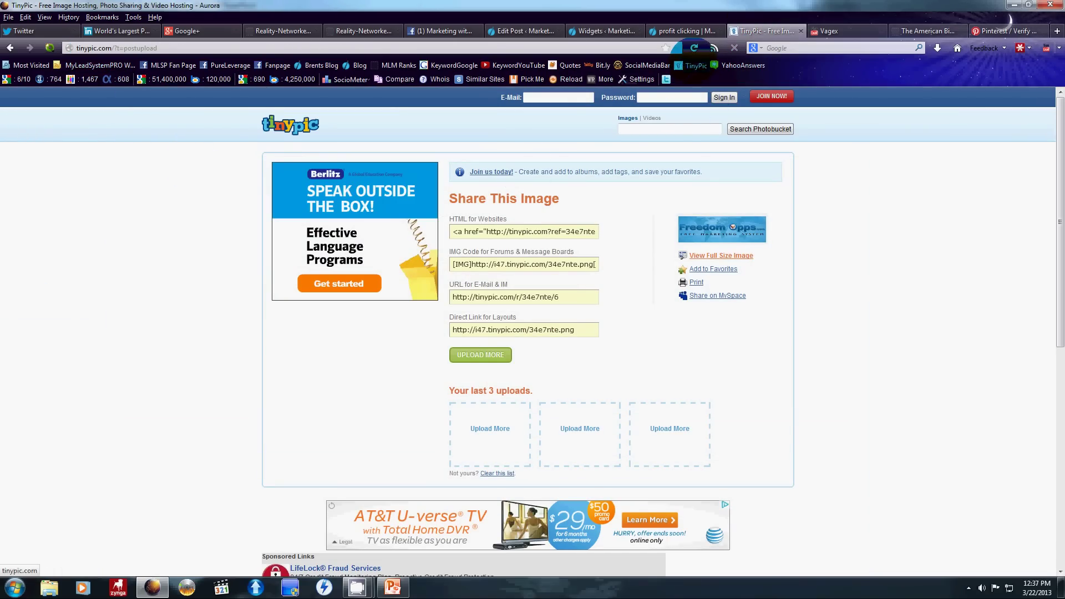
Upload Freedom Opps.com1.png to TinyPic, passing the captcha, to get share codes for 34e7nte.jpg
left_click(694, 65)
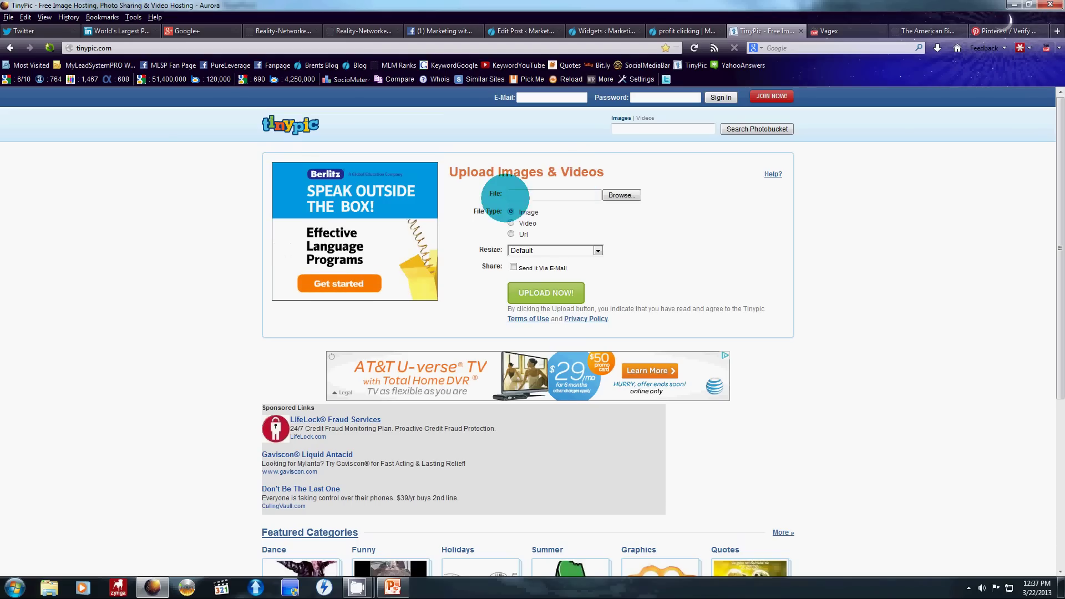
left_click(619, 195)
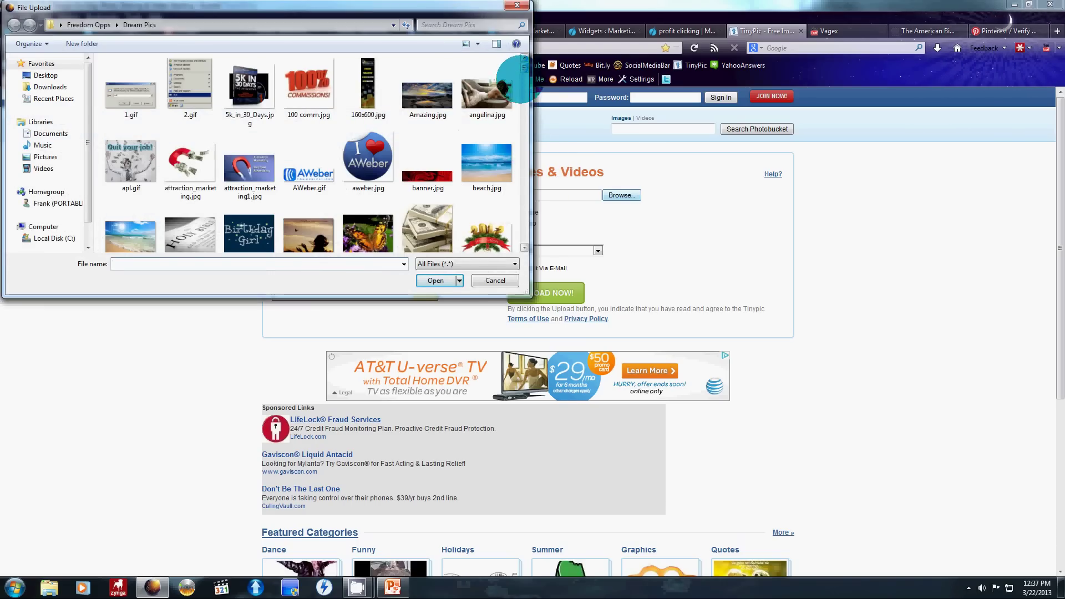
left_click_drag(524, 68, 524, 122)
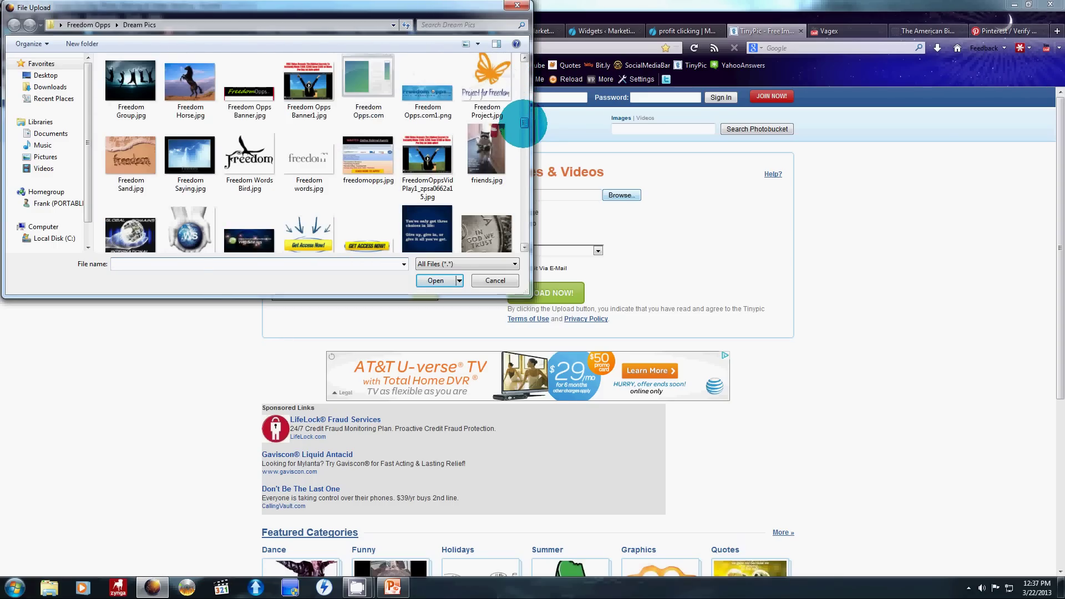
left_click(426, 92)
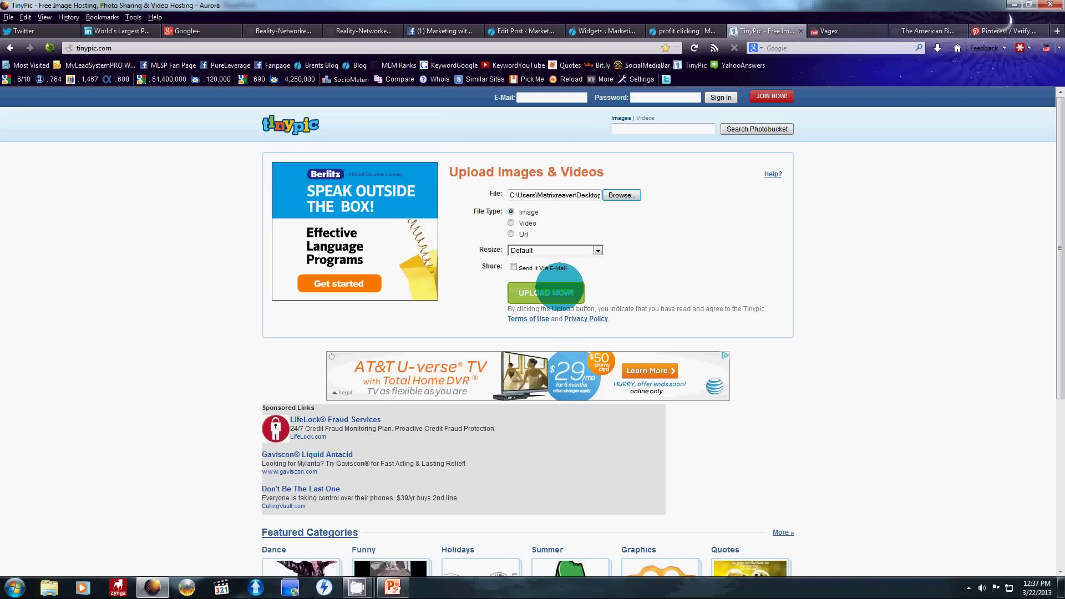
left_click(559, 288)
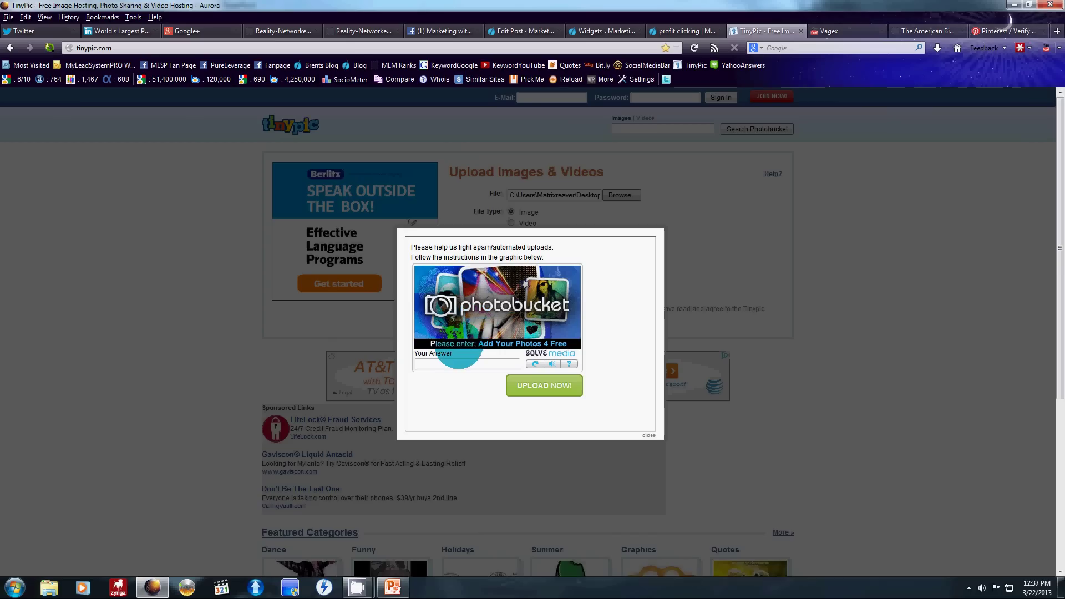
left_click(460, 362)
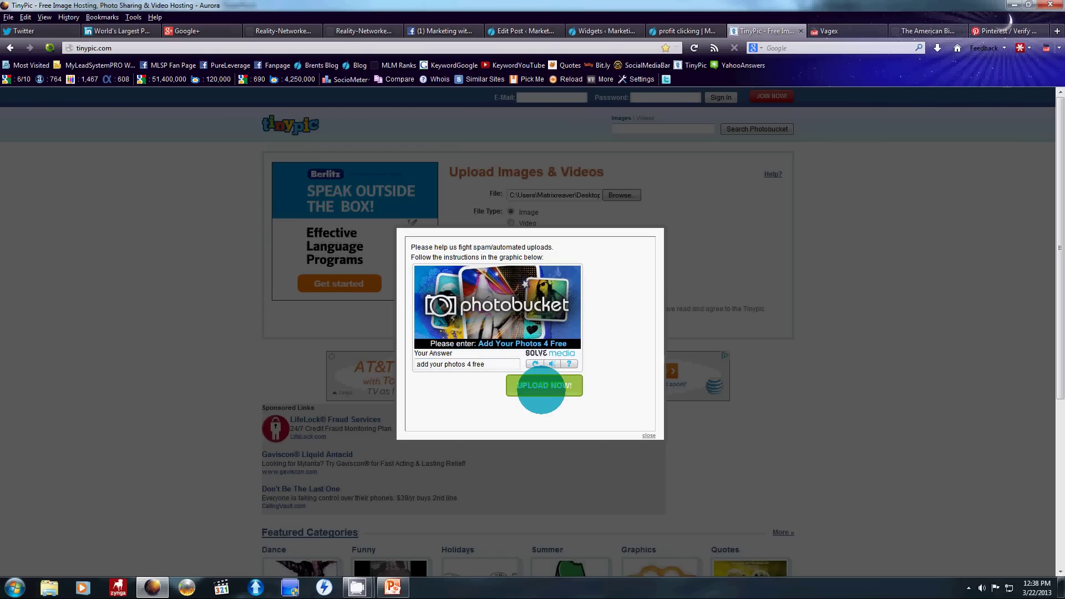
left_click(541, 387)
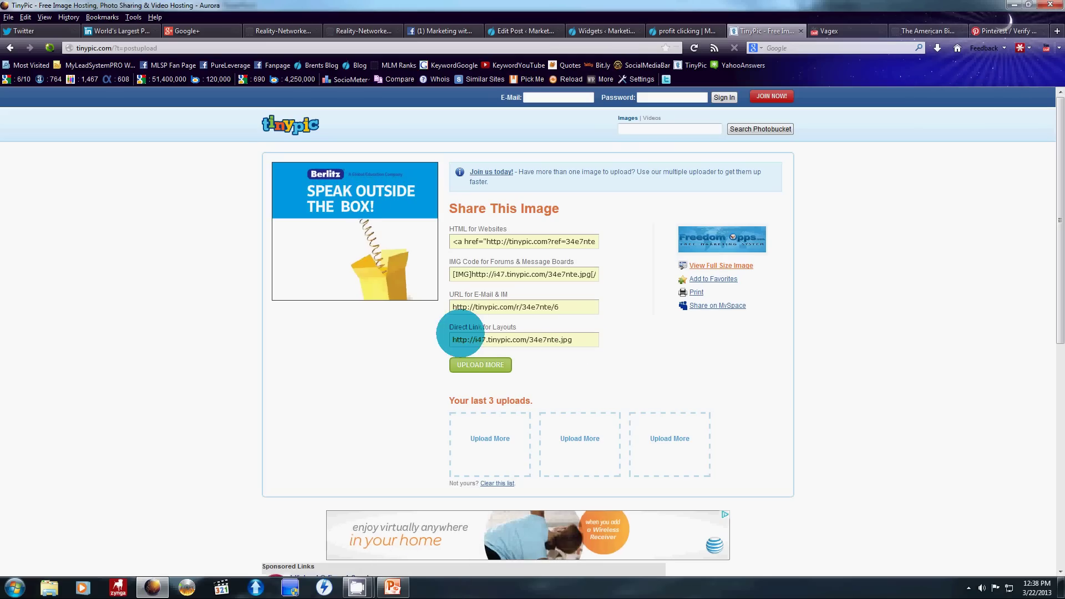
Copy the HTML for Websites code of the uploaded 34e7nte.jpg image
left_click(478, 340)
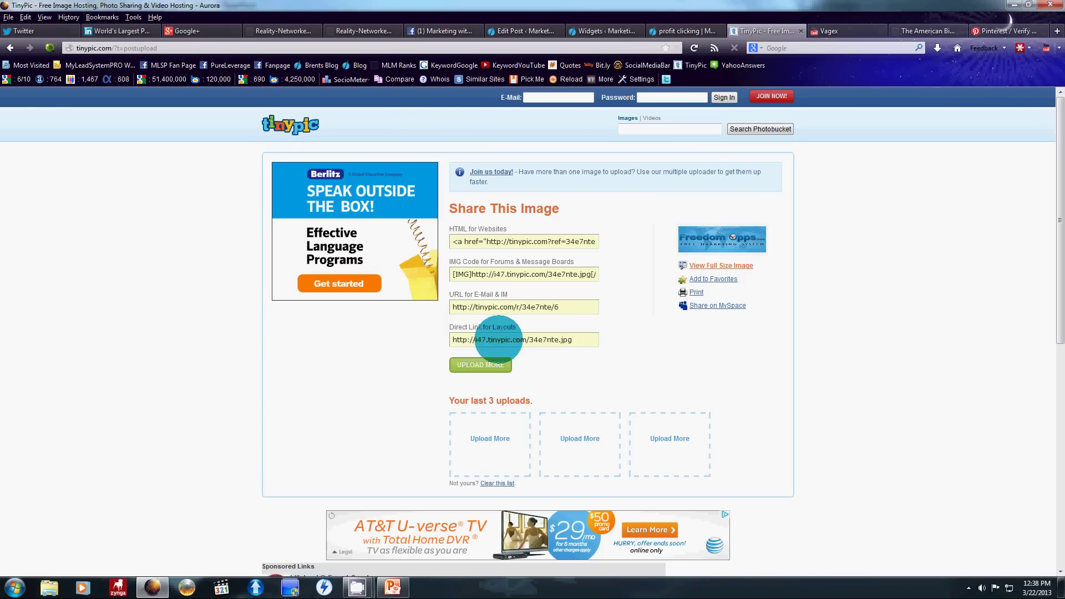
left_click(506, 340)
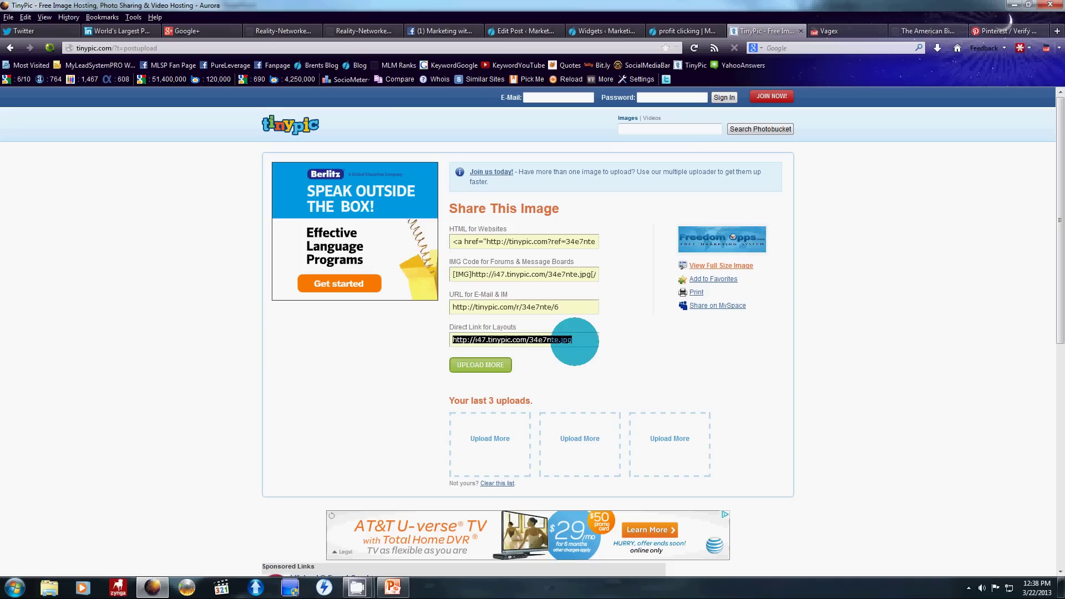
left_click(492, 341)
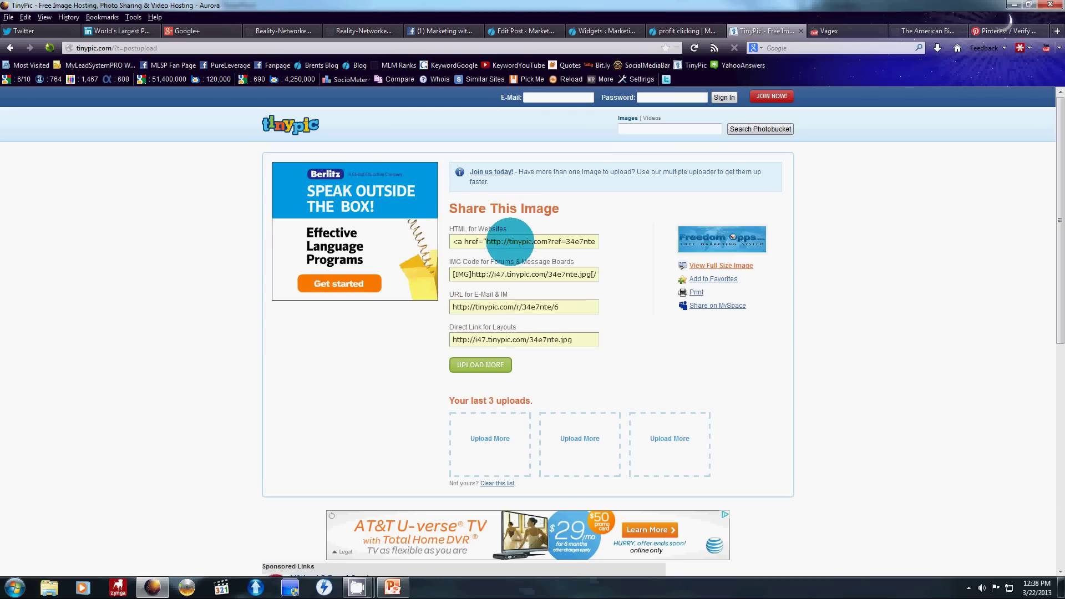
left_click(461, 241)
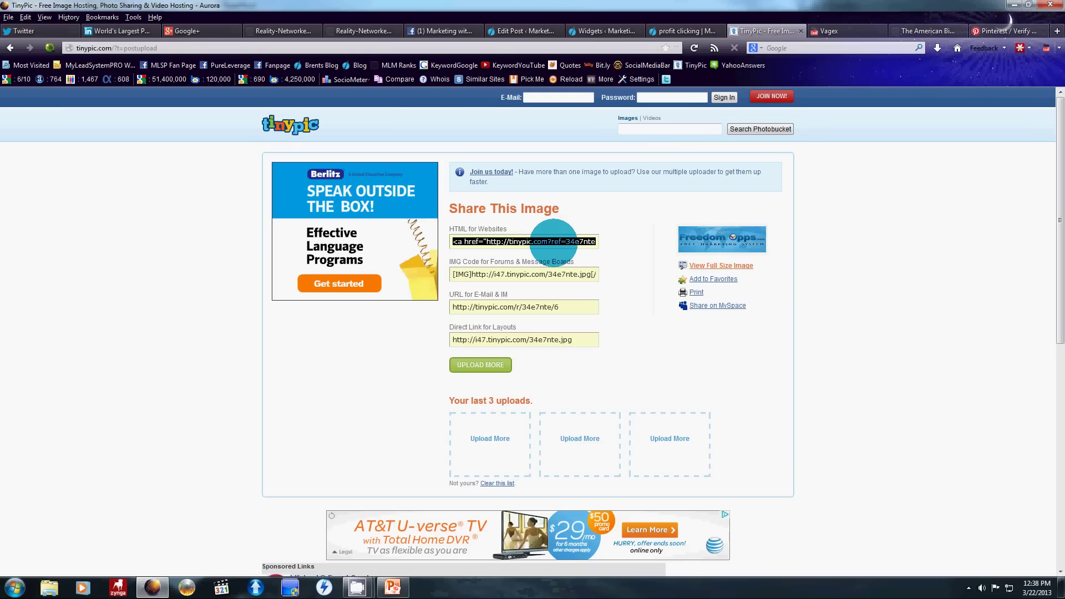
right_click(554, 241)
left_click(583, 261)
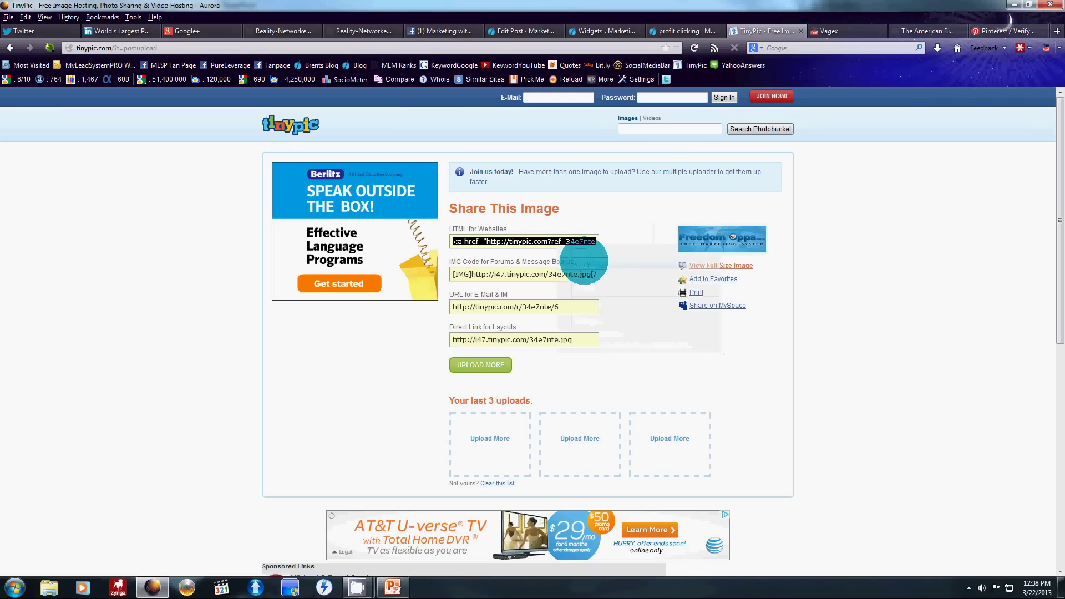
On the Widgets page, close the filled first Text widget and drag a new Text widget to the top
left_click(592, 29)
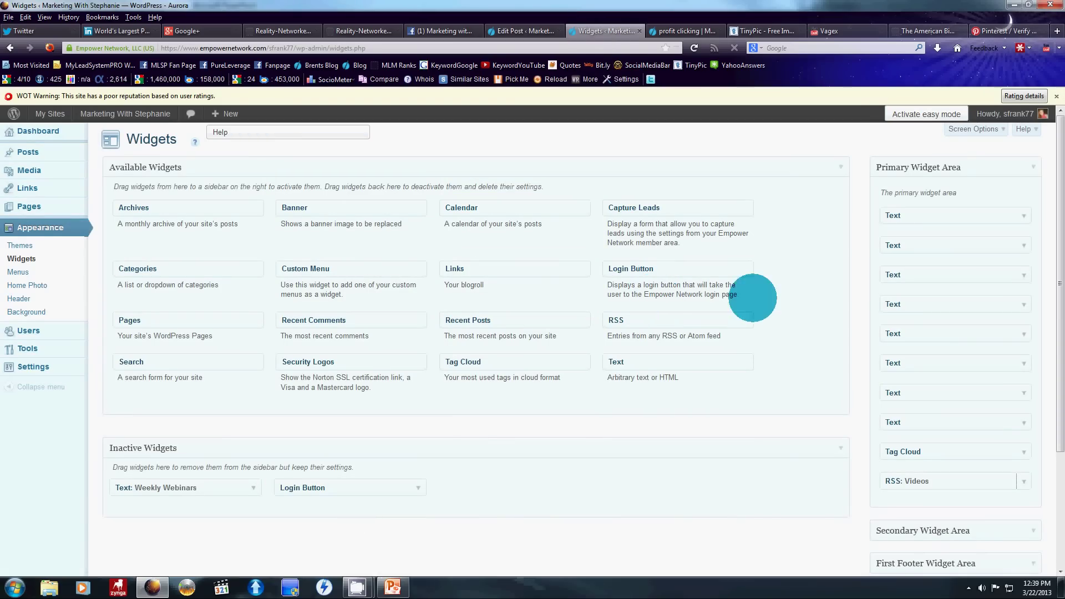
left_click(1024, 216)
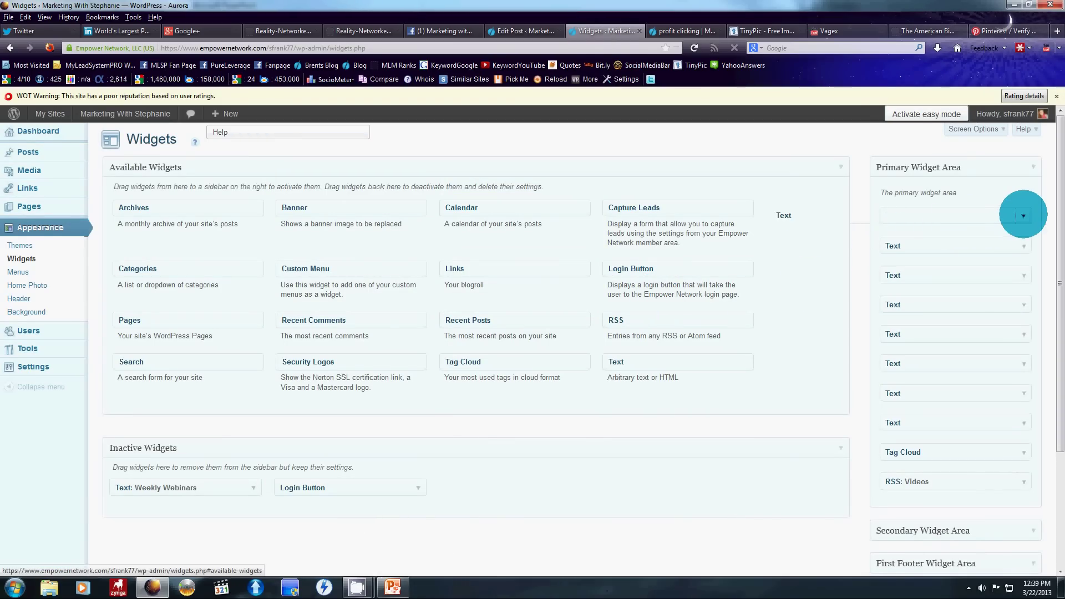
left_click(960, 316)
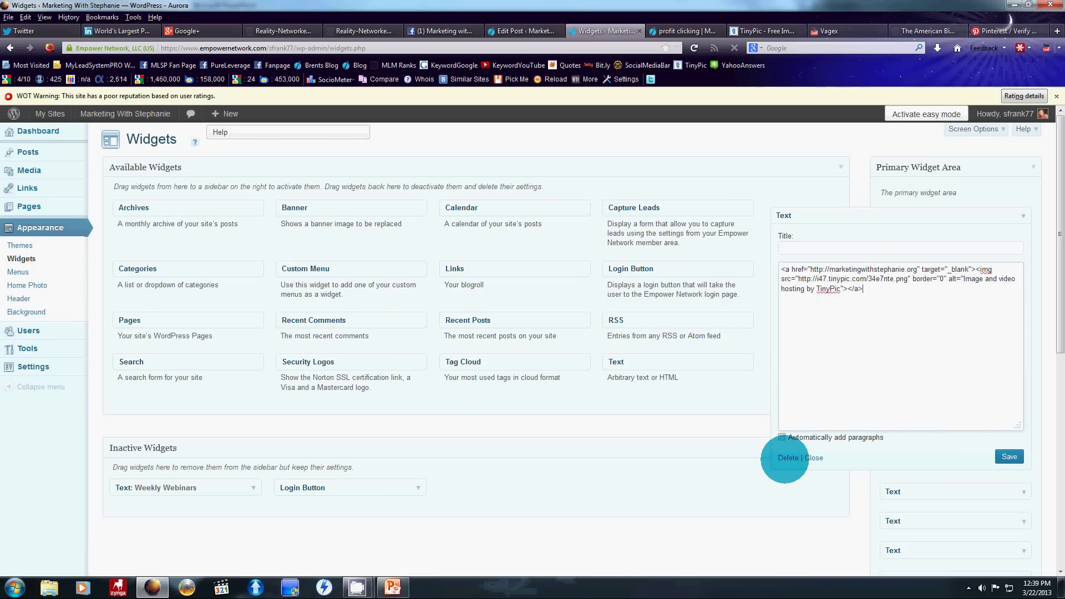
left_click(812, 458)
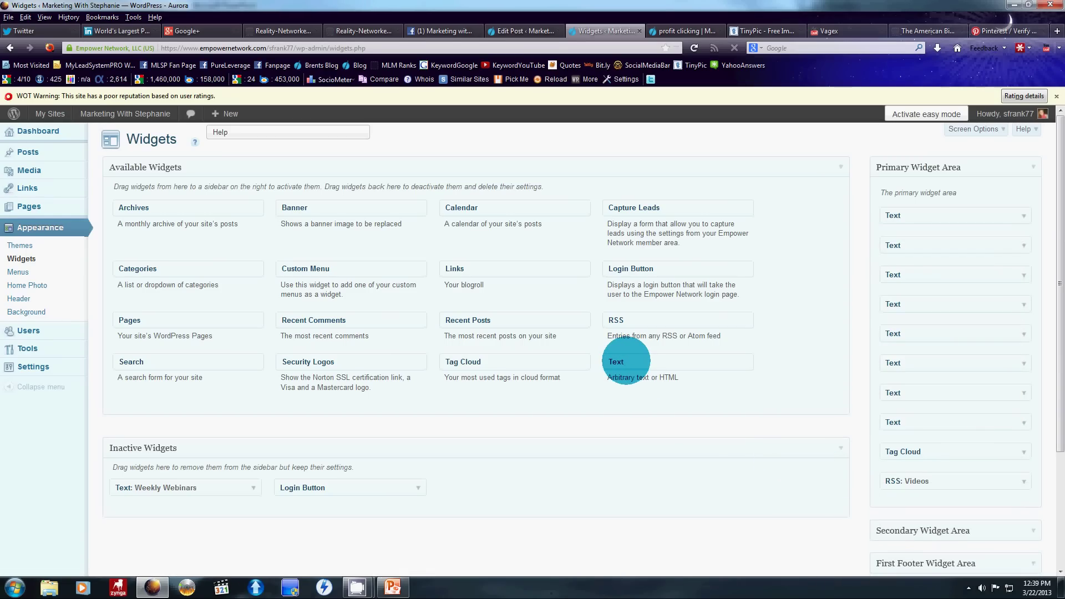
left_click_drag(626, 360, 898, 203)
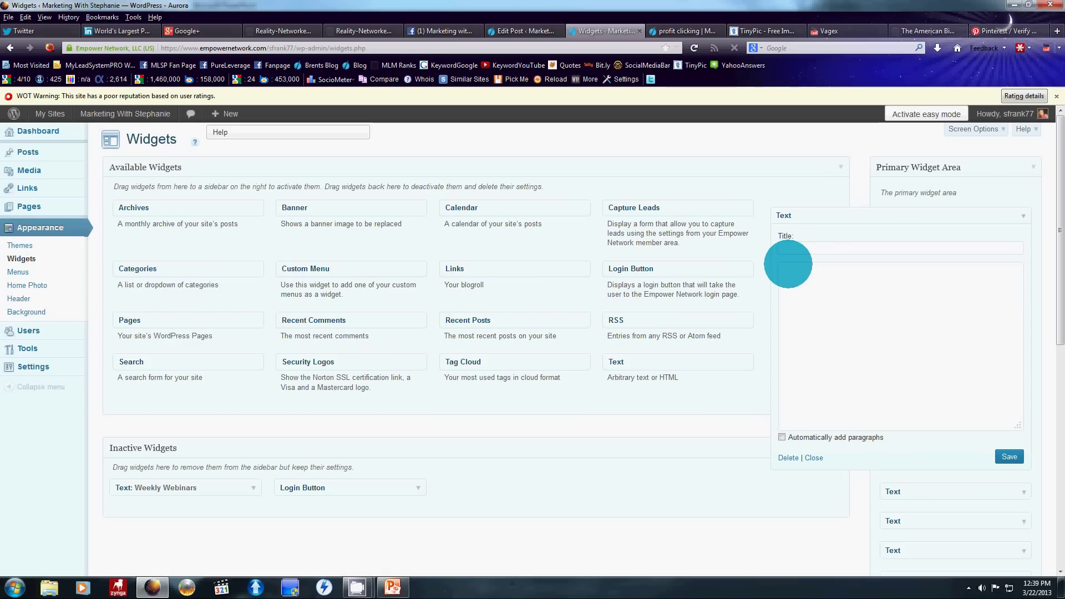
Paste the TinyPic image HTML, change its link to marketingwithstephanie.org, and save the widget
left_click(788, 272)
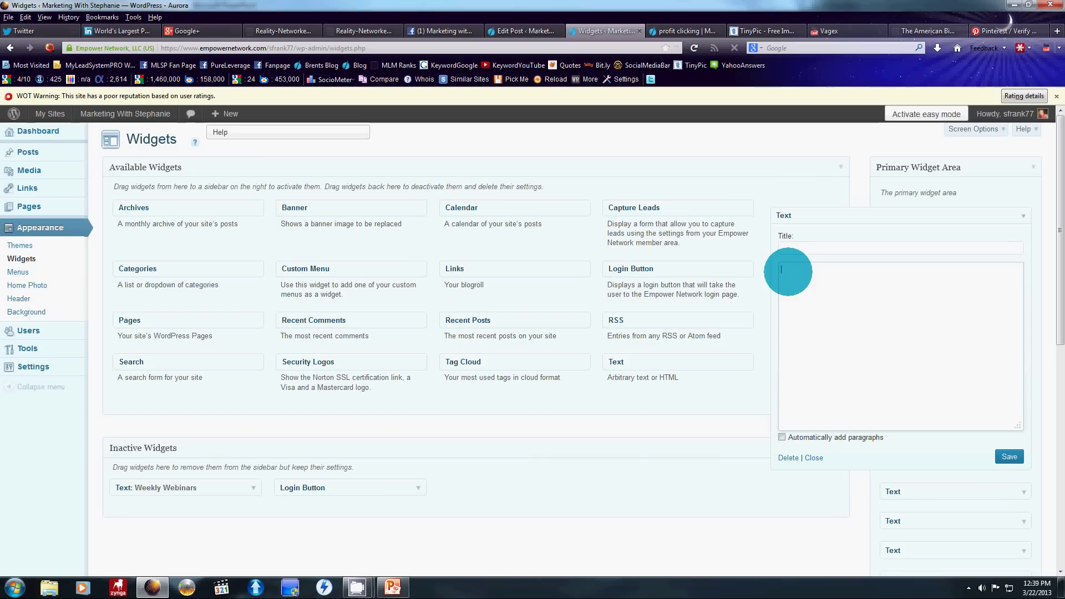
key("ctrl+v")
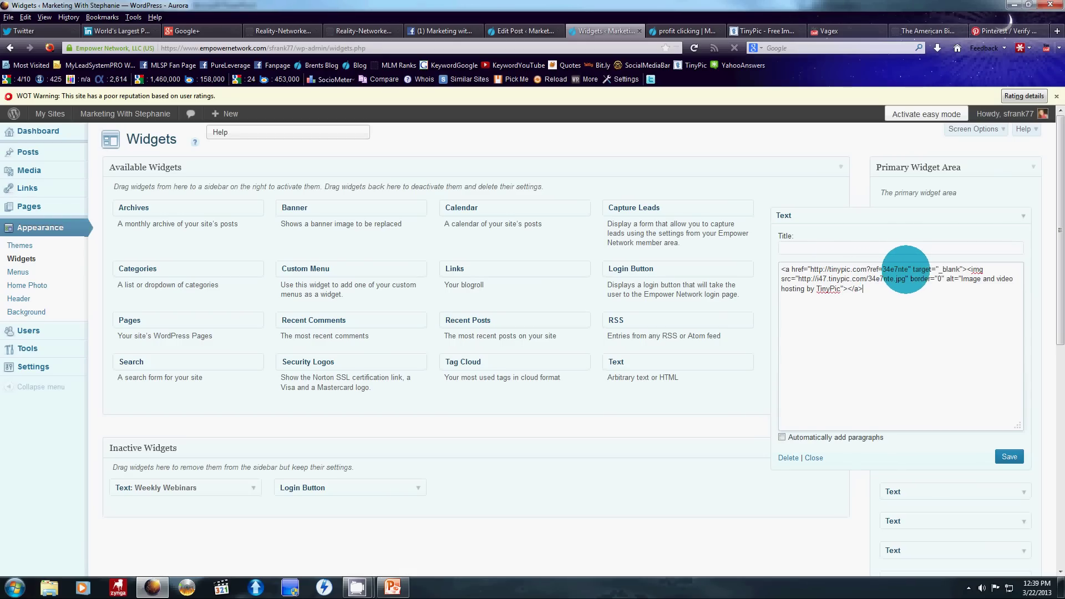
left_click_drag(906, 269, 827, 277)
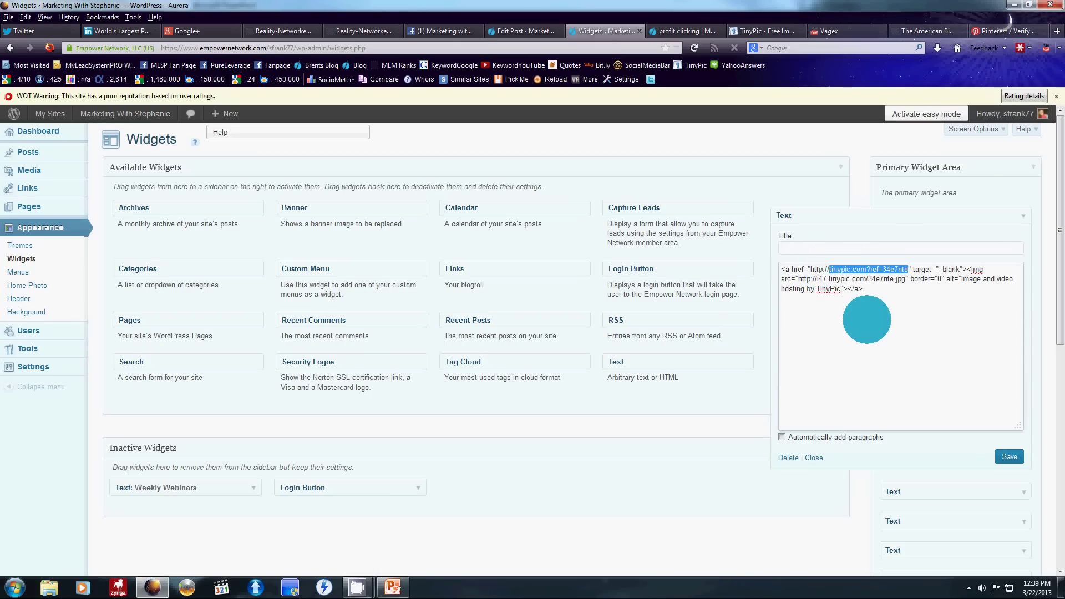
type("marketingw")
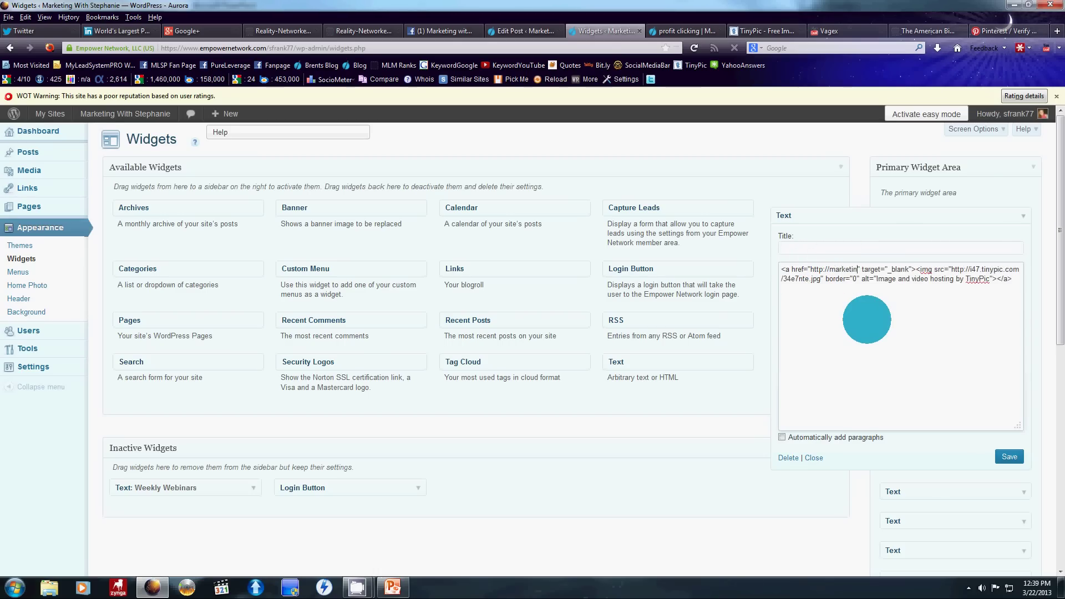
type("ithstephanie.o")
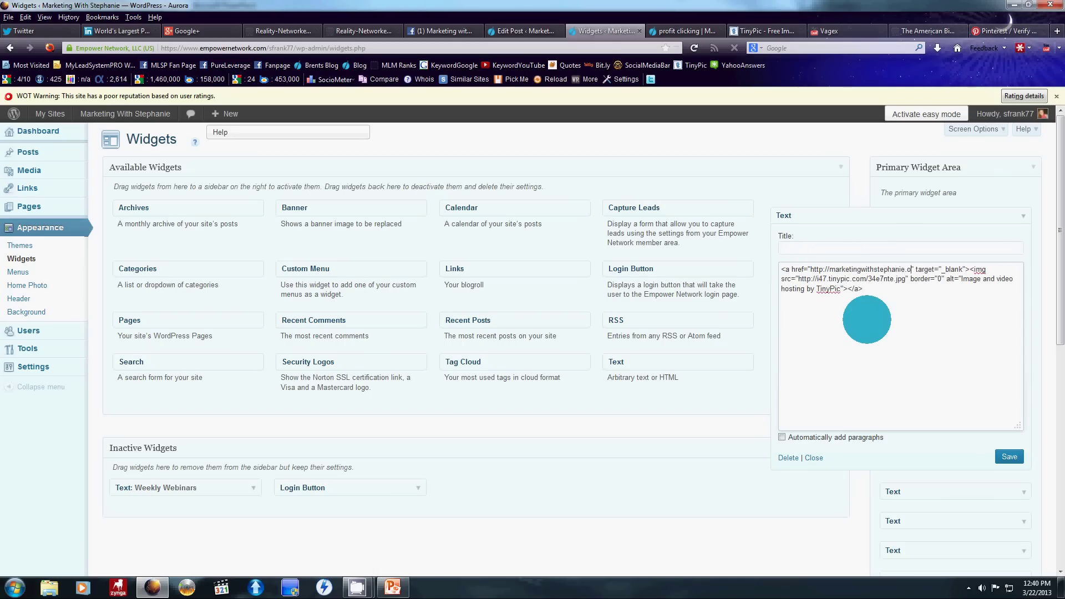
type("rg")
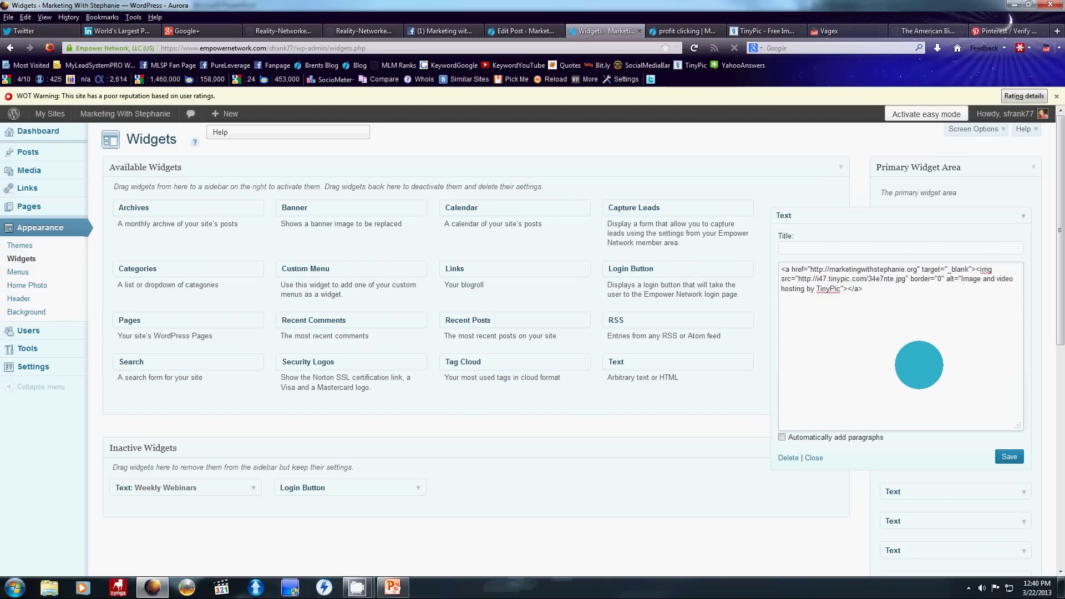
left_click(959, 324)
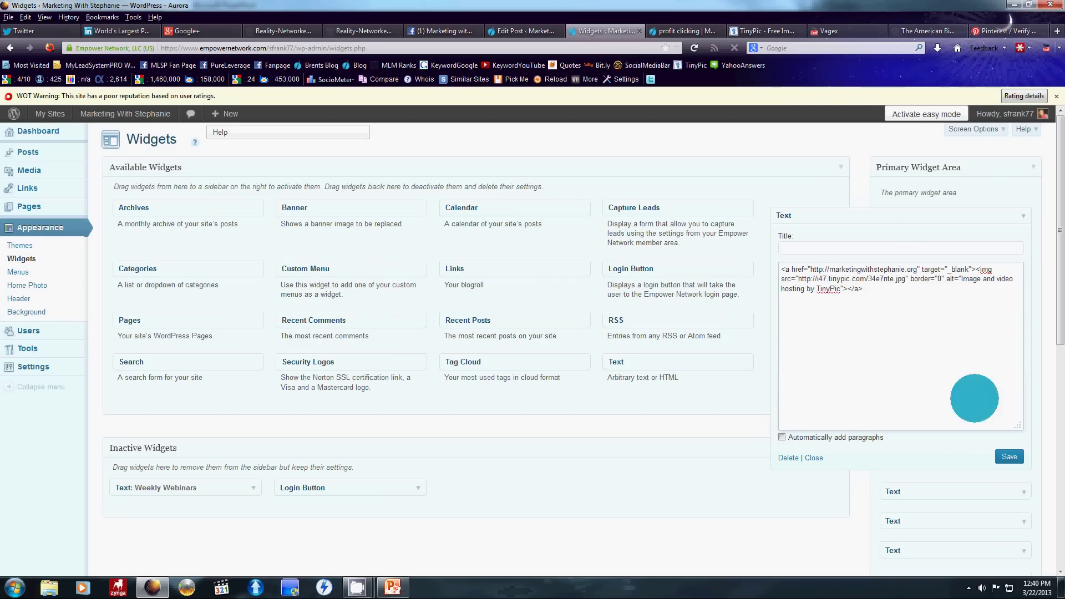
left_click(1009, 457)
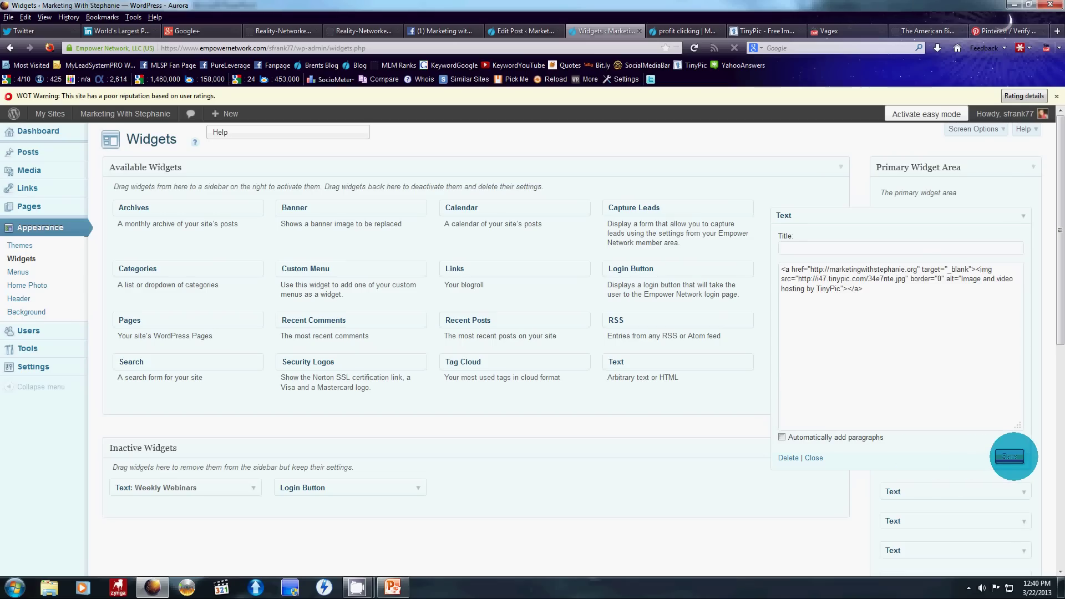
left_click(1011, 456)
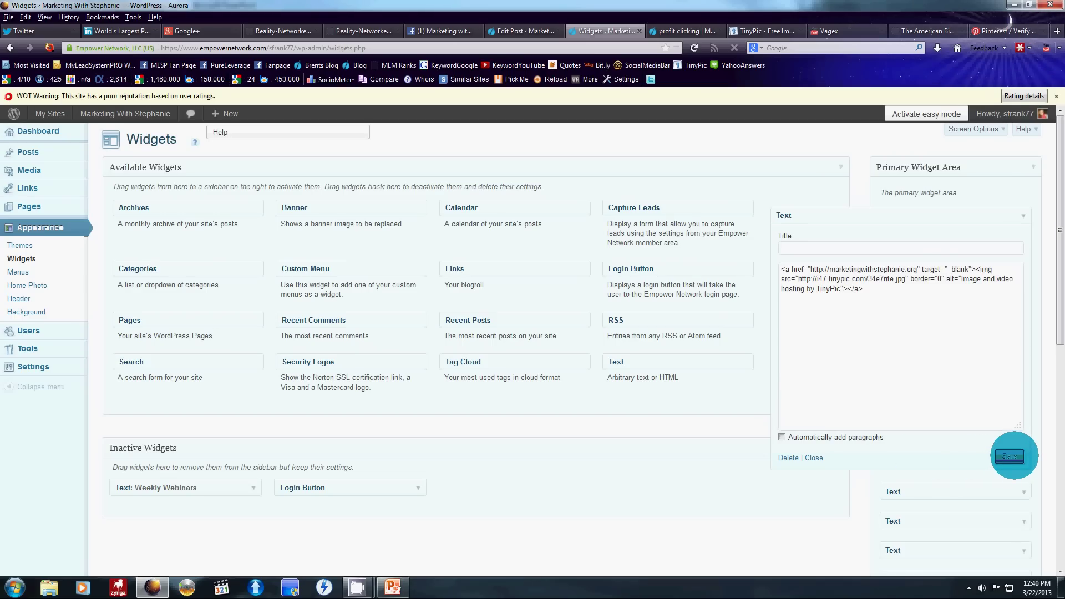
left_click(1023, 217)
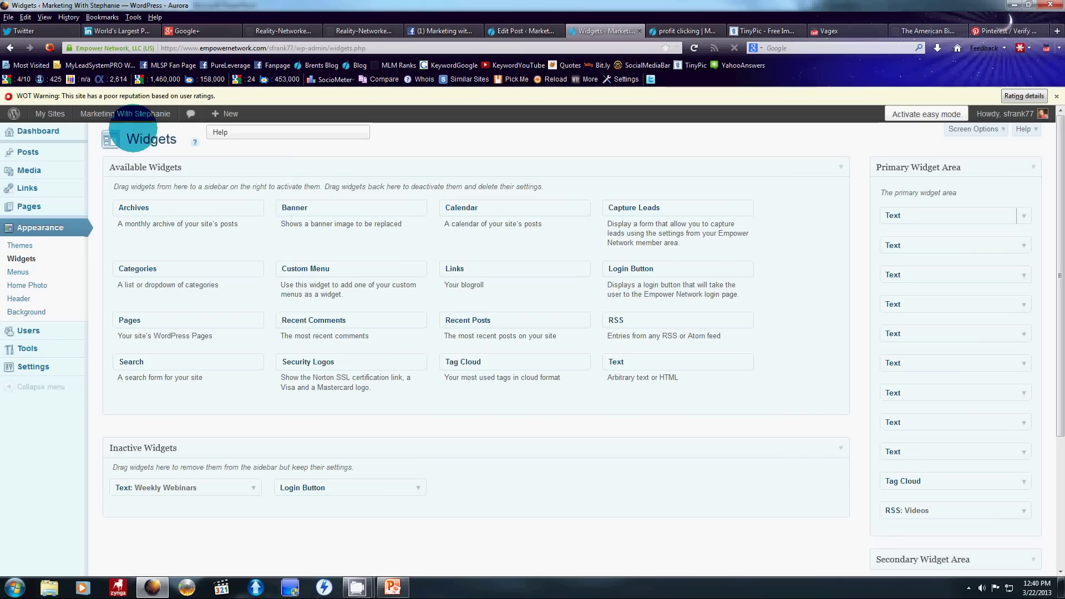
left_click(105, 111)
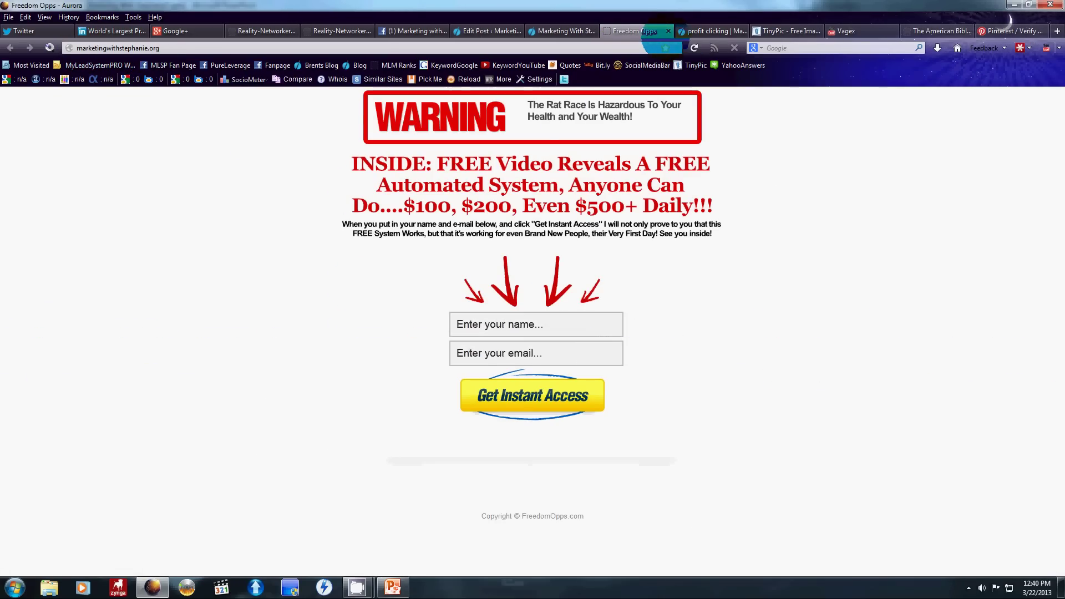
left_click(668, 31)
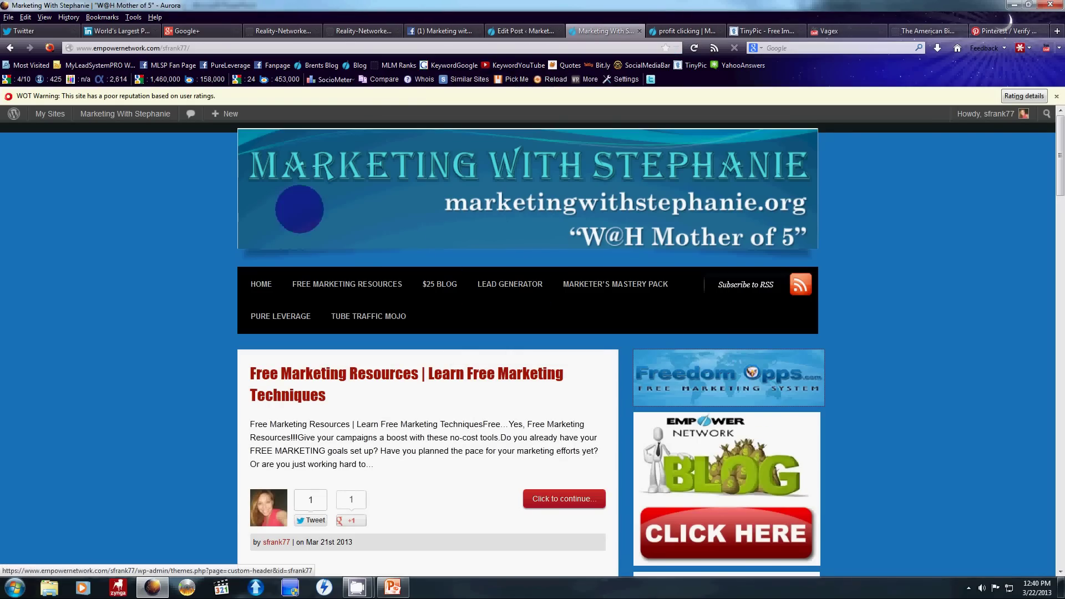
left_click(151, 118)
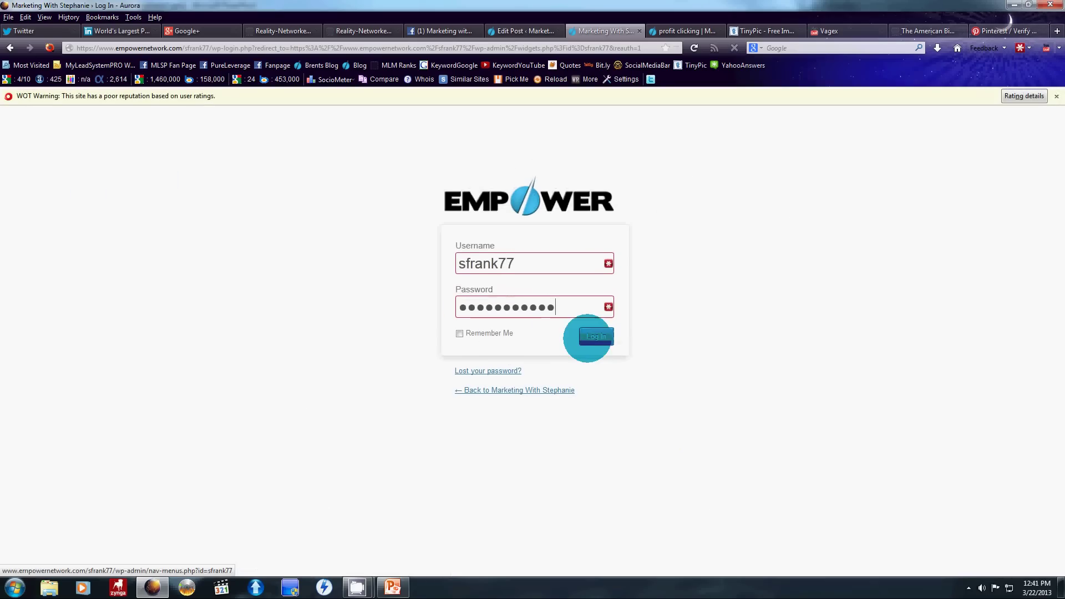
left_click(596, 334)
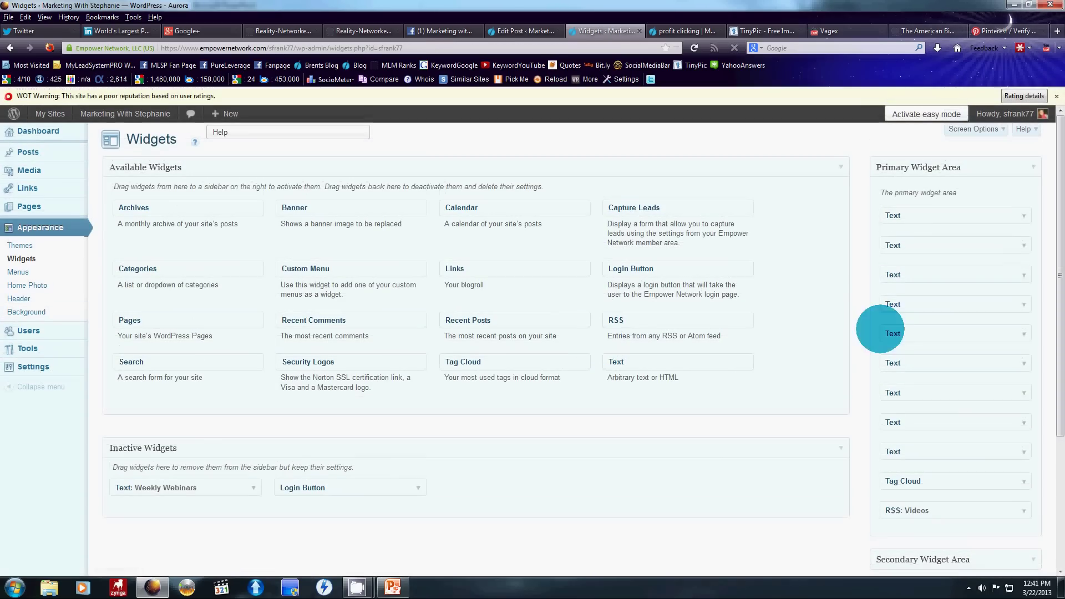
Inspect the top Text widgets, then delete the older duplicate image Text widget from the Primary Widget Area
left_click(1024, 245)
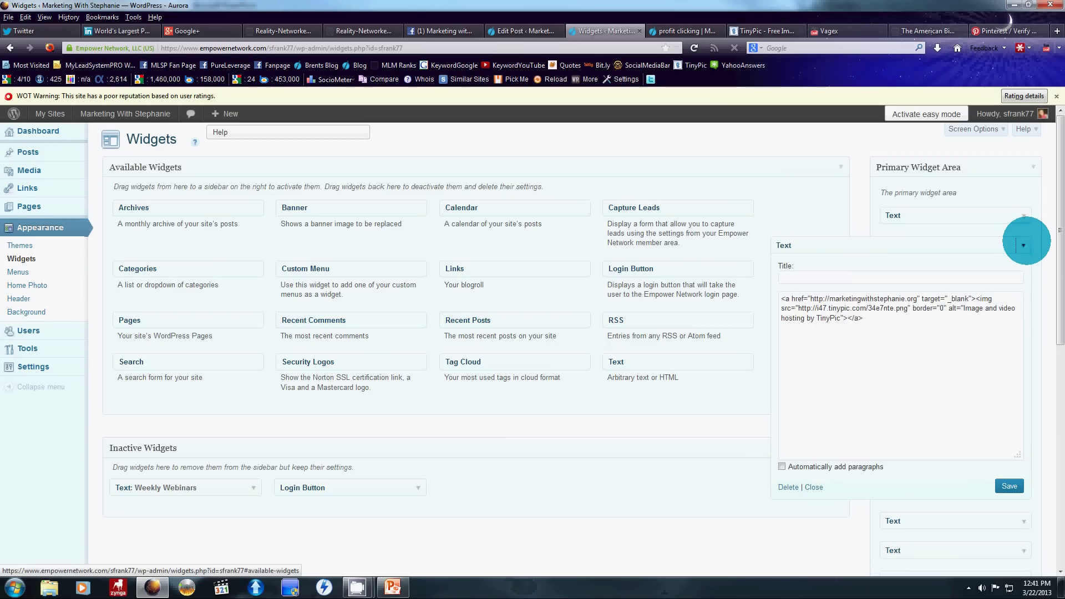
left_click(1025, 245)
left_click(1023, 215)
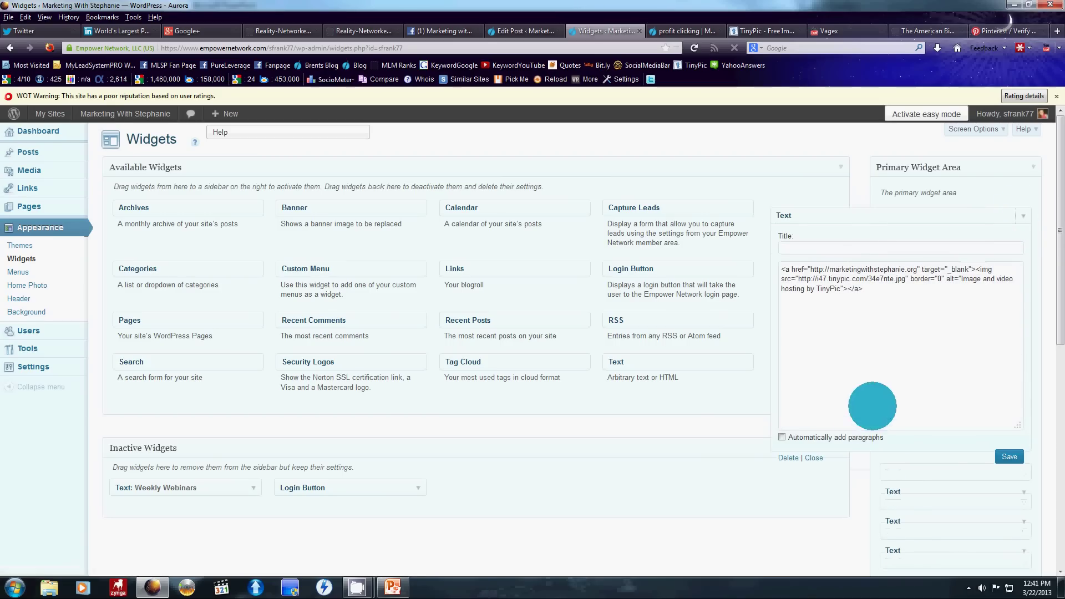
left_click(788, 458)
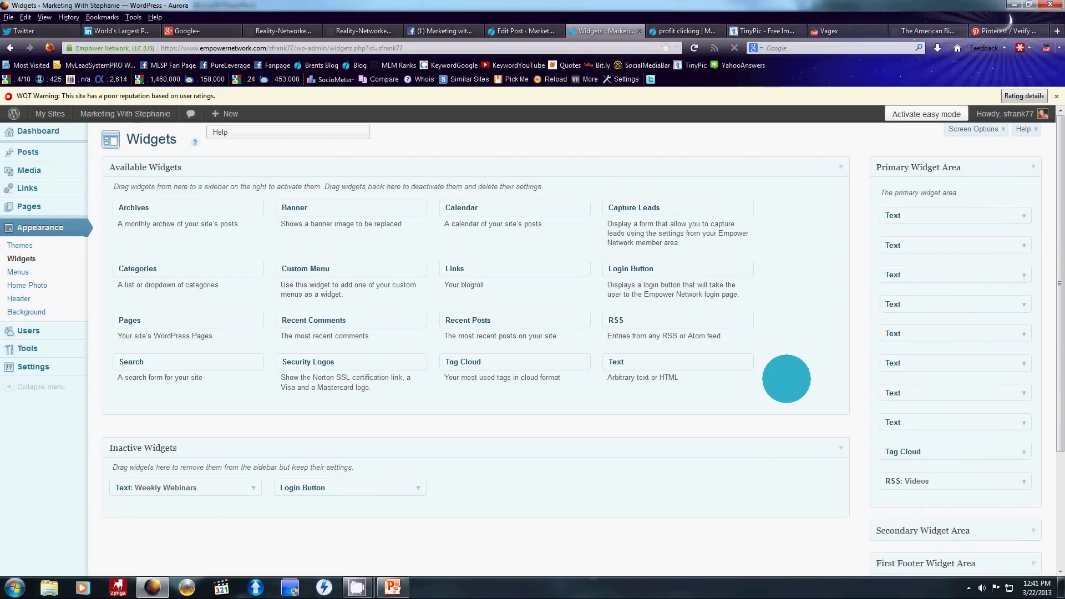
scroll(789, 380, "down", 3)
scroll(790, 381, "up", 3)
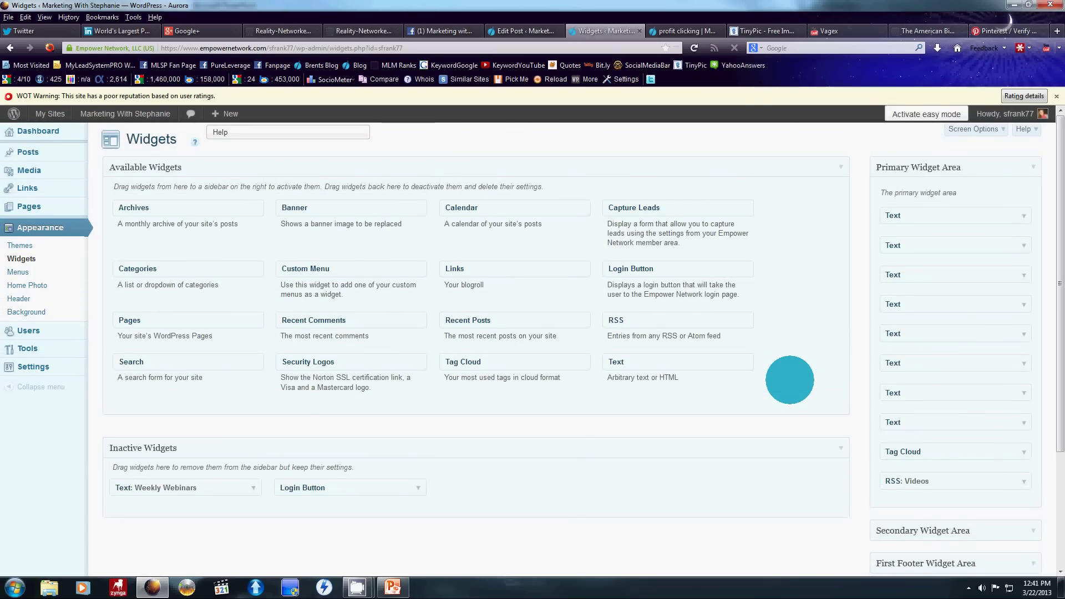
Return to the full-screen Marketing With Stephanie slide show in PowerPoint
left_click(390, 586)
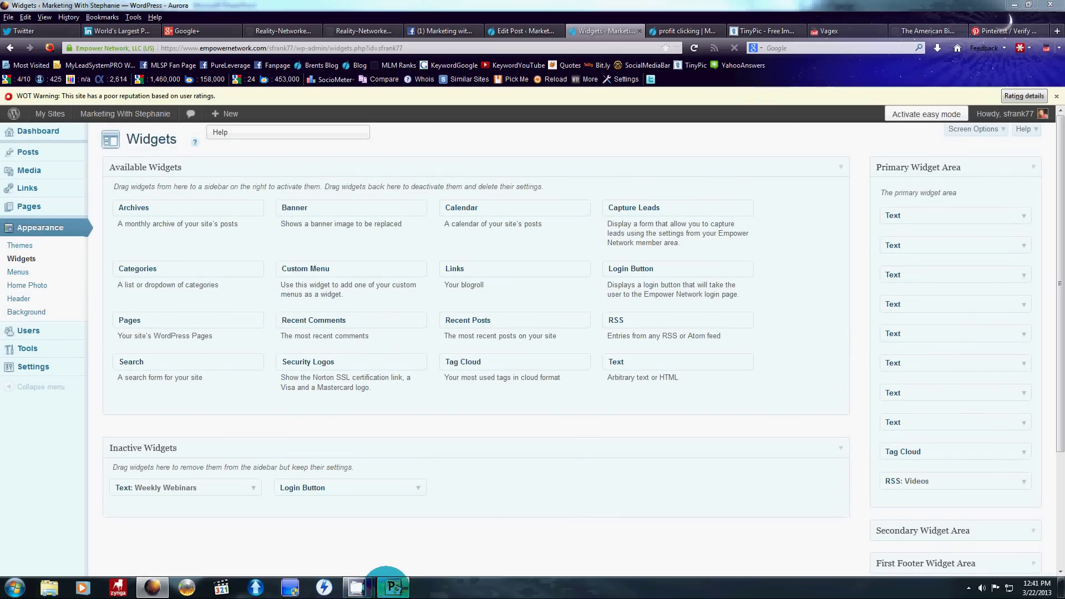